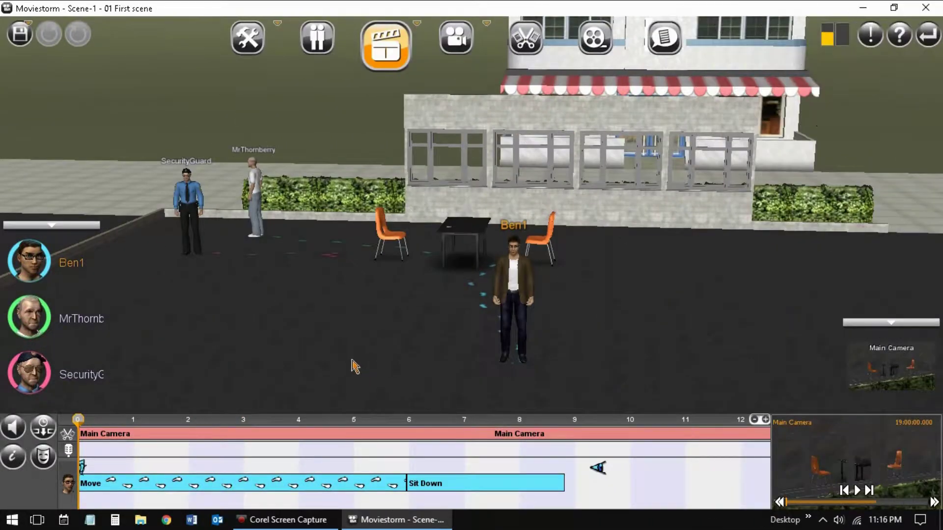
Circle around the café set and scrub forward to watch Ben1 start walking.
{"action": "left_click_drag", "start_coordinate": [275, 337], "coordinate": [334, 336]}
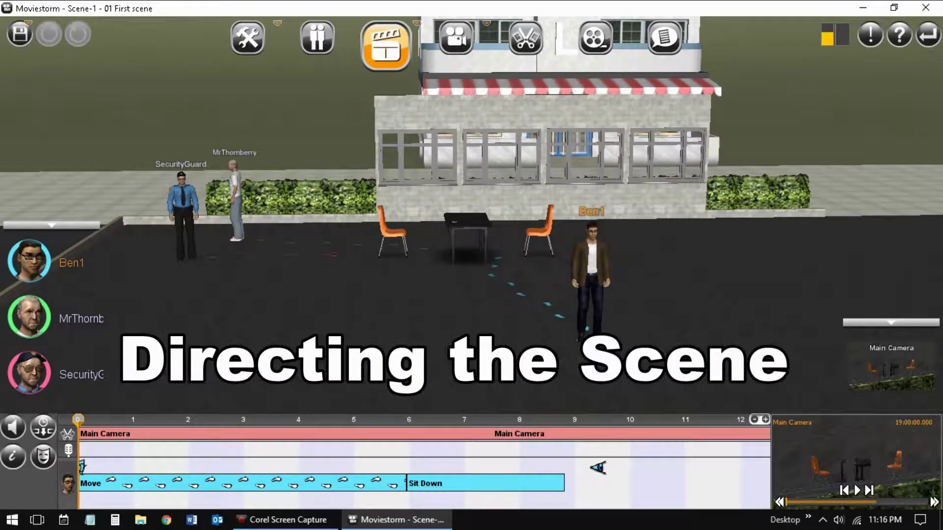
{"action": "scroll", "coordinate": [412, 325], "scroll_direction": "up", "scroll_amount": 5}
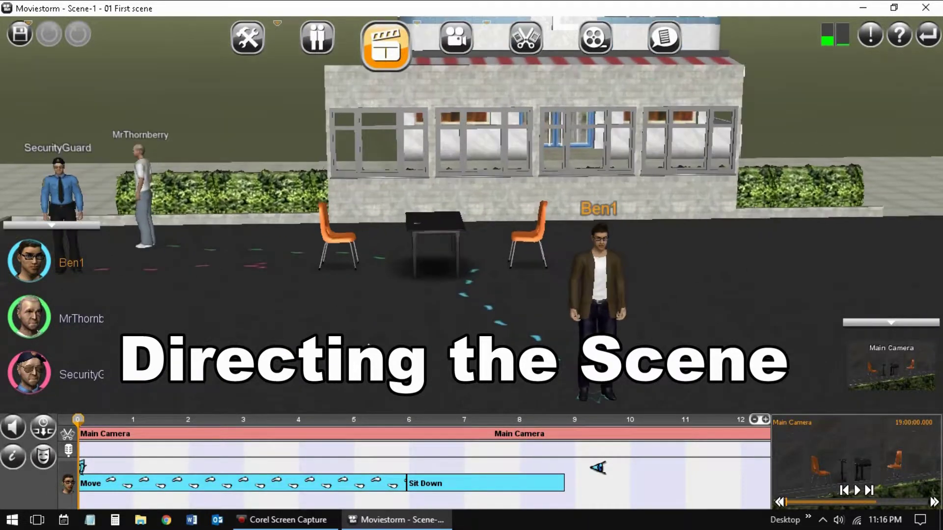
{"action": "left_click_drag", "start_coordinate": [298, 332], "coordinate": [397, 318]}
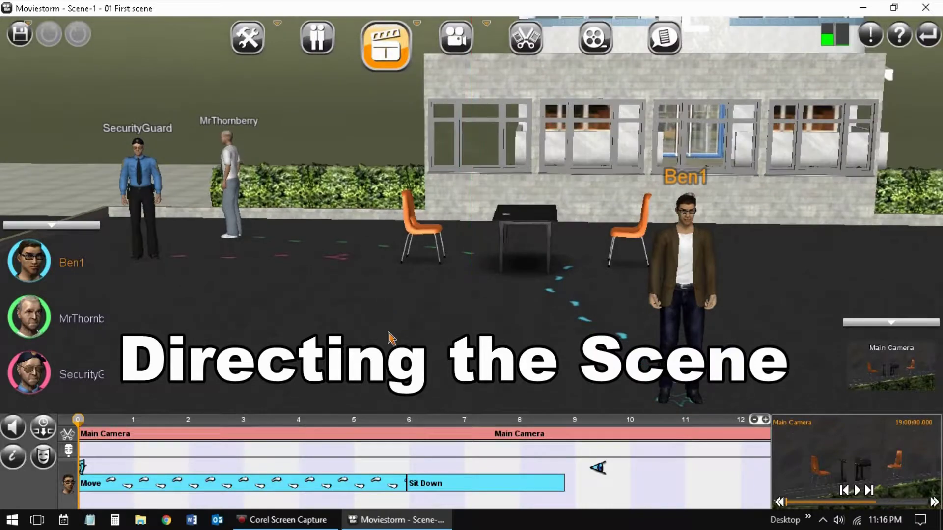
{"action": "scroll", "coordinate": [385, 341], "scroll_direction": "up", "scroll_amount": 3}
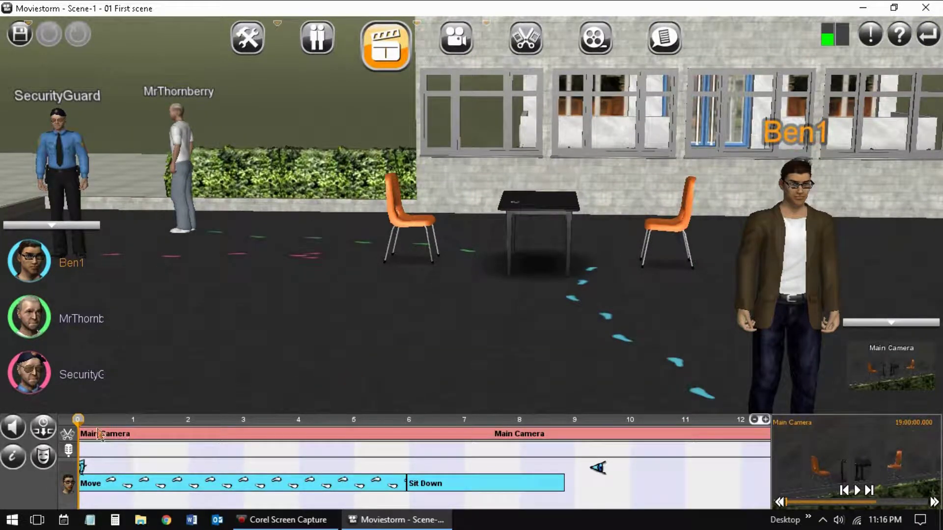
{"action": "left_click_drag", "start_coordinate": [83, 427], "coordinate": [206, 489]}
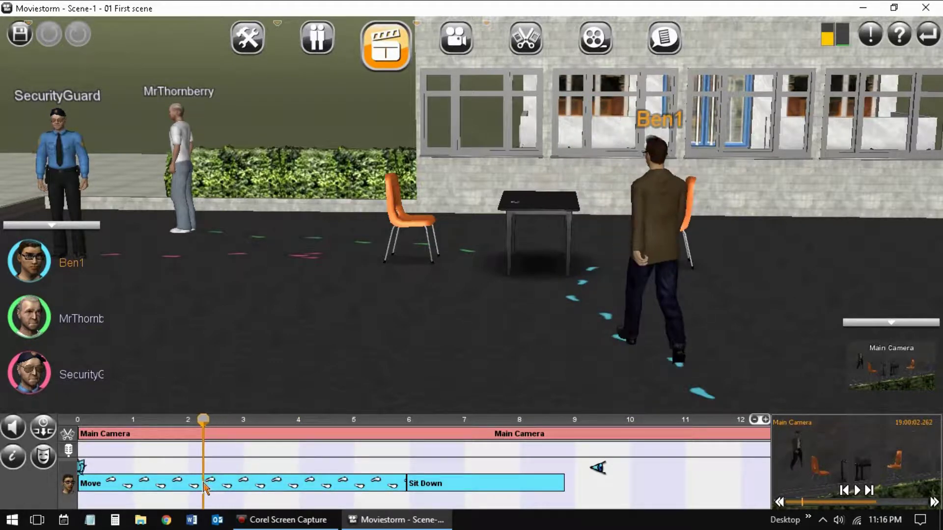
{"action": "left_click_drag", "start_coordinate": [473, 307], "coordinate": [449, 397]}
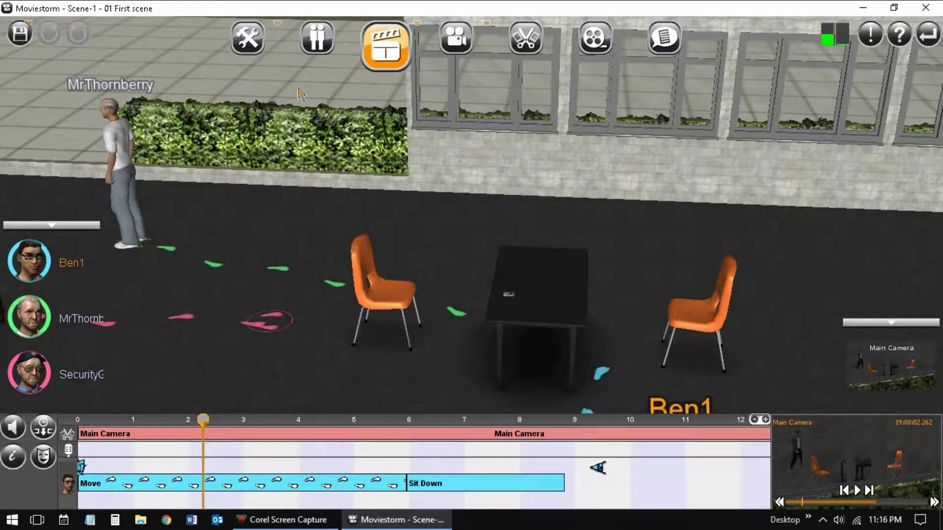
In Build mode, slide the dining table back toward the wall, then return to Directing.
{"action": "left_click", "coordinate": [248, 37]}
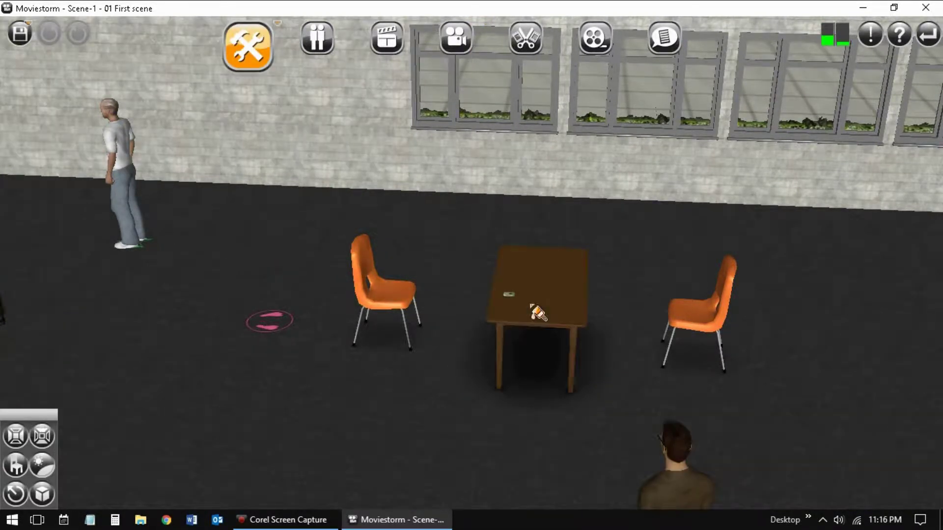
{"action": "left_click", "coordinate": [538, 313]}
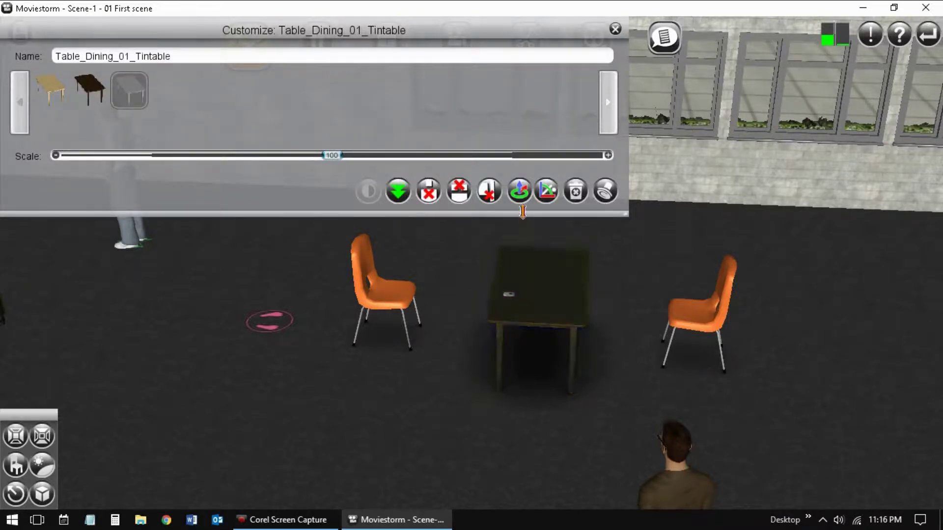
{"action": "left_click", "coordinate": [519, 191]}
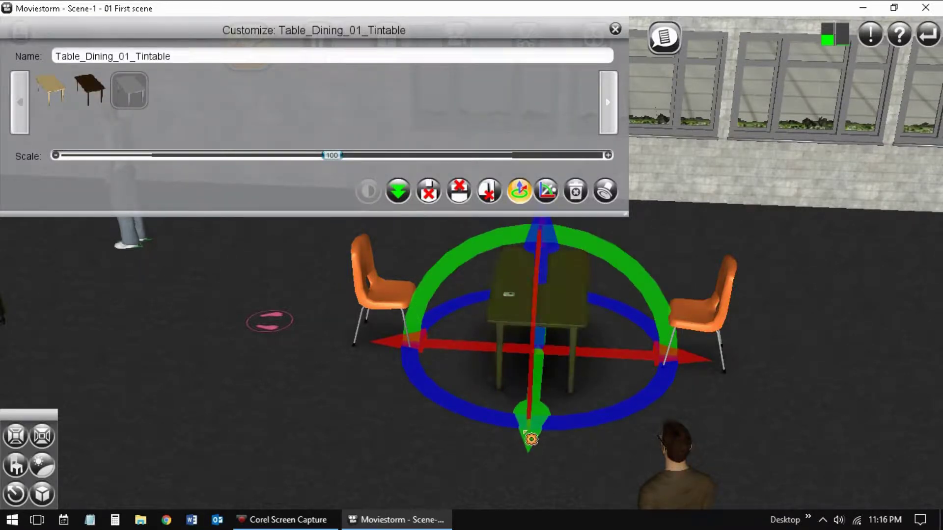
{"action": "left_click_drag", "start_coordinate": [529, 435], "coordinate": [532, 362]}
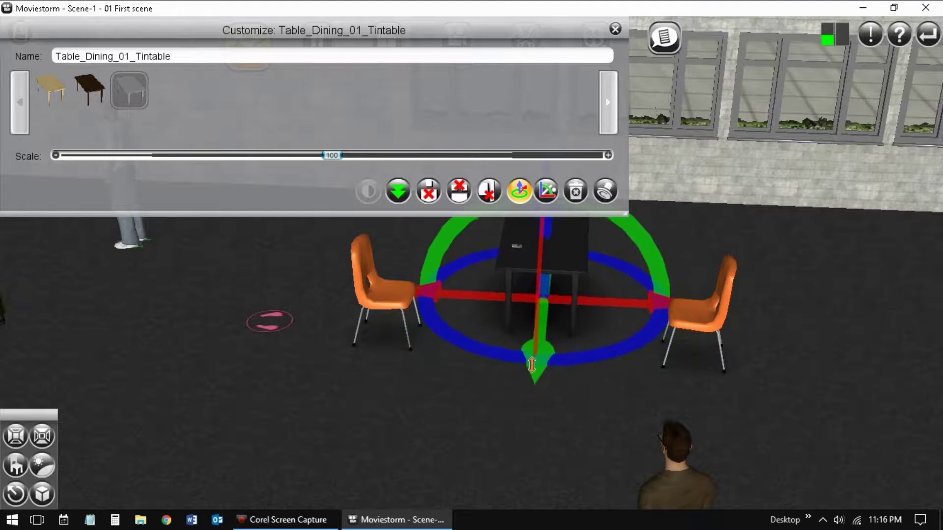
{"action": "left_click", "coordinate": [615, 28]}
{"action": "scroll", "coordinate": [457, 393], "scroll_direction": "down", "scroll_amount": 3}
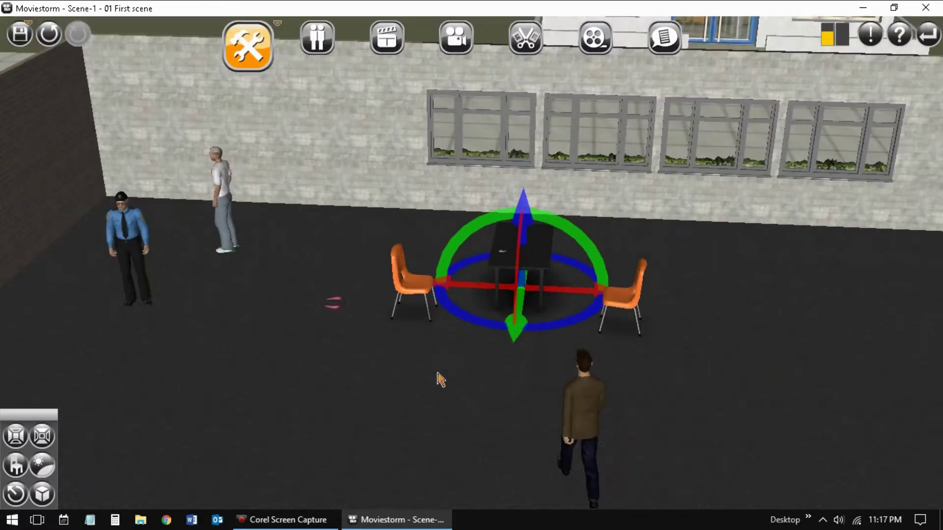
{"action": "right_click_drag", "start_coordinate": [430, 385], "coordinate": [434, 361]}
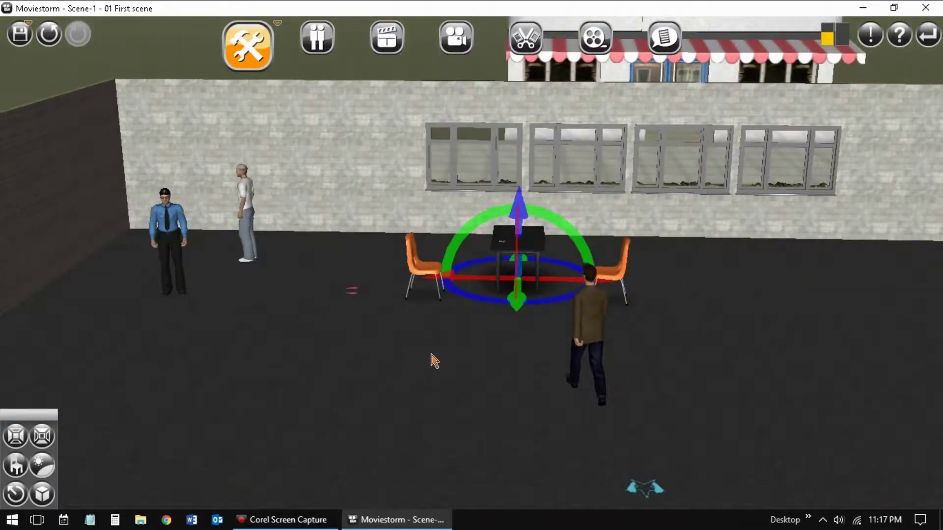
{"action": "left_click", "coordinate": [386, 44]}
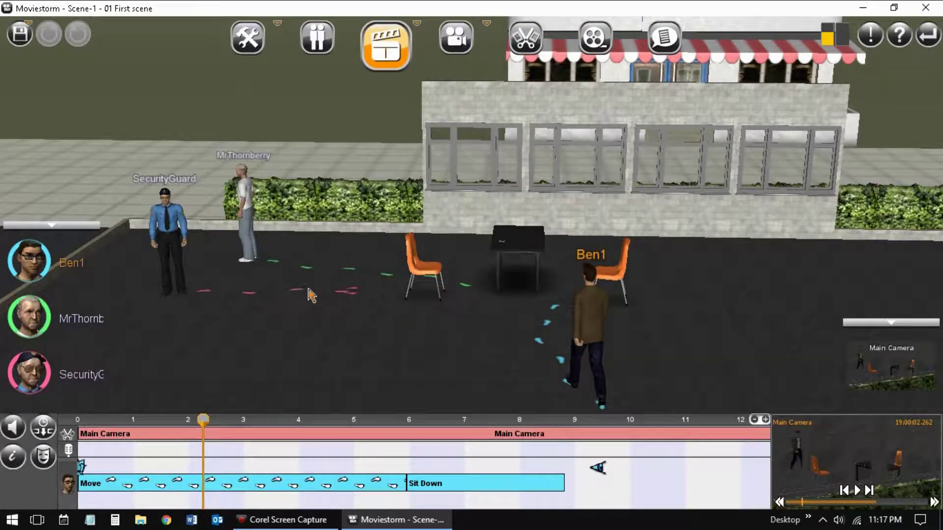
Rewind and scrub to about 13.5 s, where Ben1 and MrThornberry sit across the table.
{"action": "left_click_drag", "start_coordinate": [204, 433], "coordinate": [73, 423]}
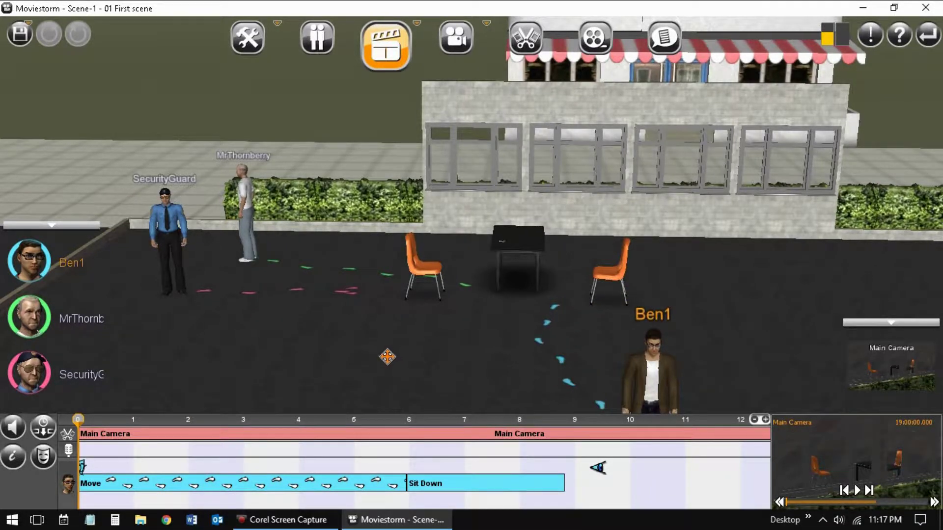
{"action": "right_click_drag", "start_coordinate": [387, 357], "coordinate": [404, 318]}
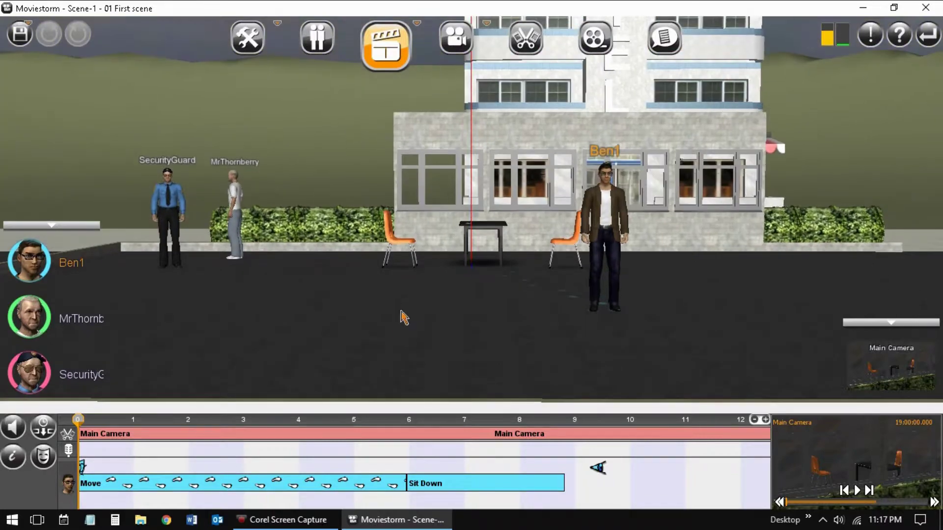
{"action": "scroll", "coordinate": [403, 318], "scroll_direction": "up", "scroll_amount": 10}
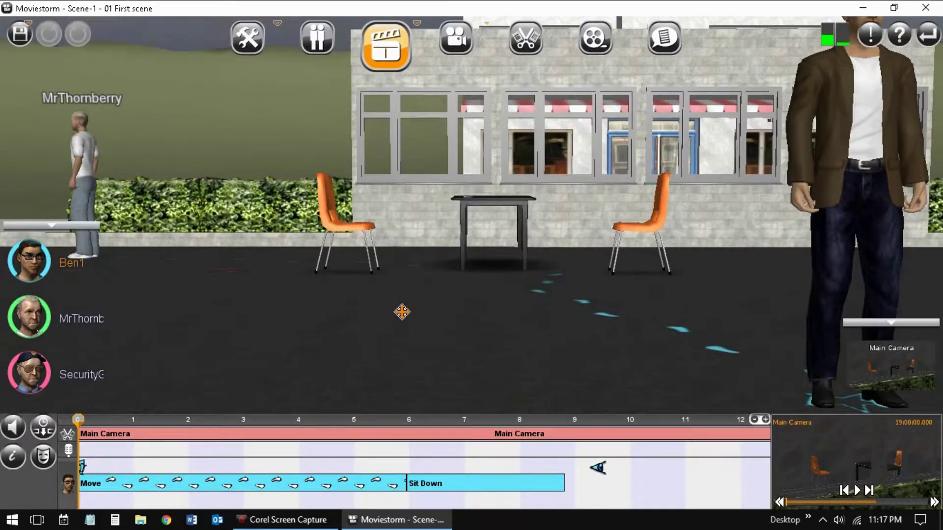
{"action": "right_click_drag", "start_coordinate": [421, 326], "coordinate": [368, 346]}
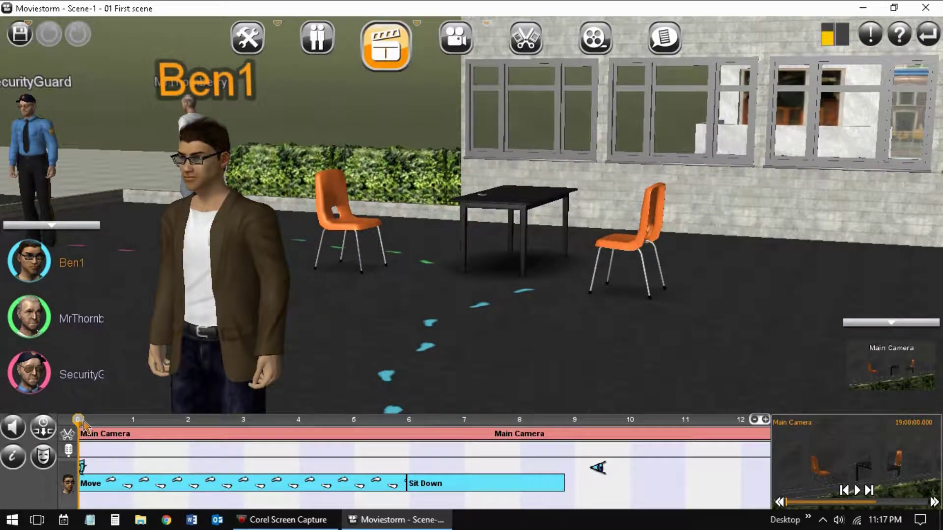
{"action": "left_click_drag", "start_coordinate": [83, 426], "coordinate": [641, 524]}
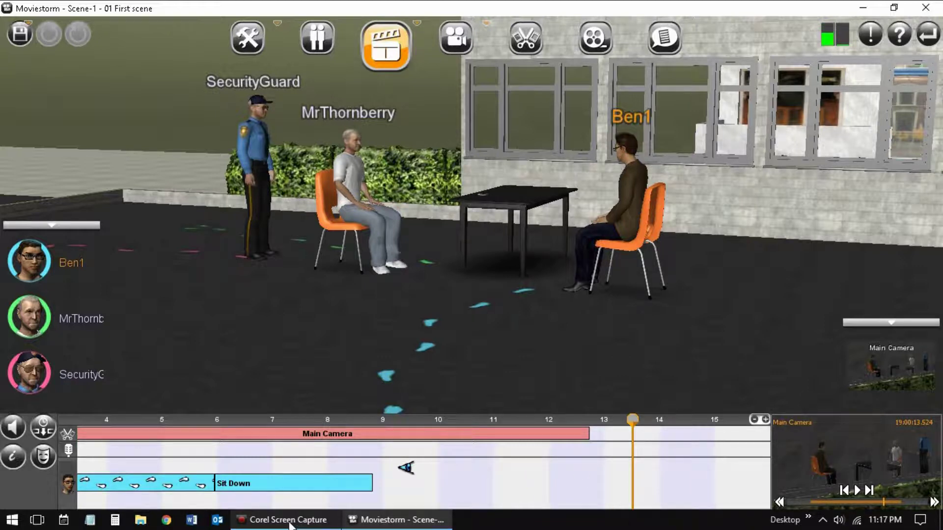
{"action": "right_click_drag", "start_coordinate": [478, 366], "coordinate": [559, 358]}
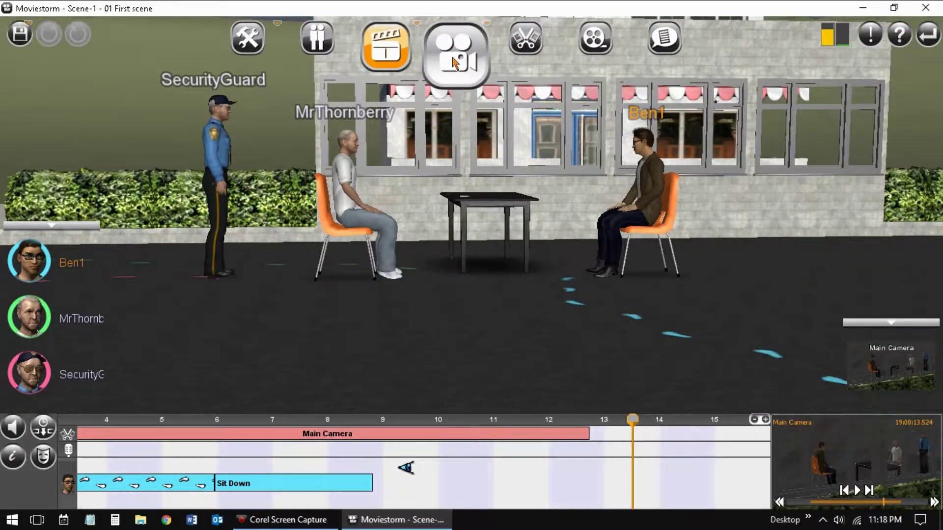
In Camera mode, rewind and play the scene back through the Main Camera.
{"action": "left_click", "coordinate": [453, 60]}
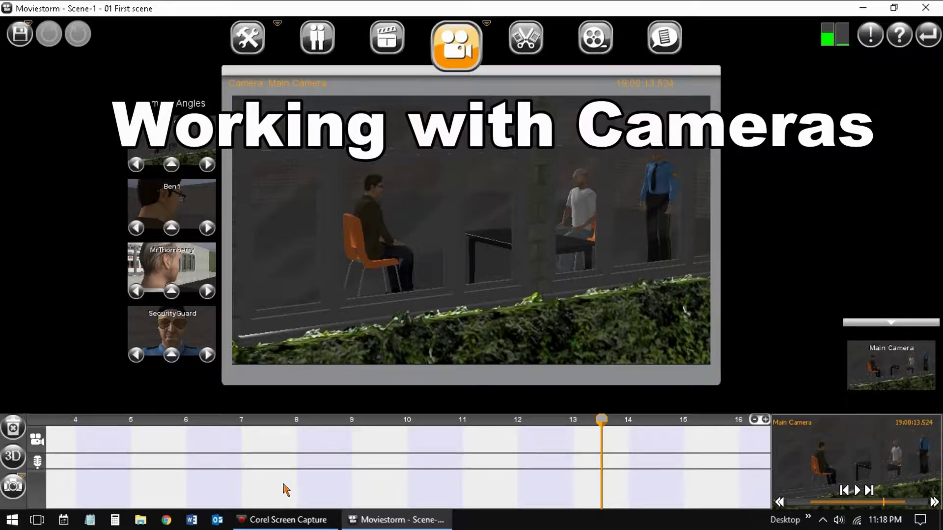
{"action": "left_click_drag", "start_coordinate": [582, 423], "coordinate": [2, 420]}
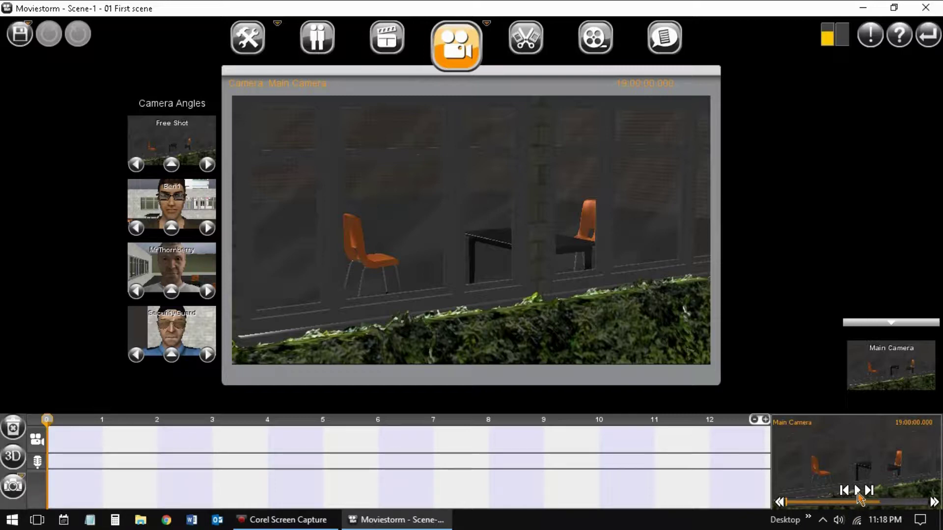
{"action": "left_click", "coordinate": [857, 491]}
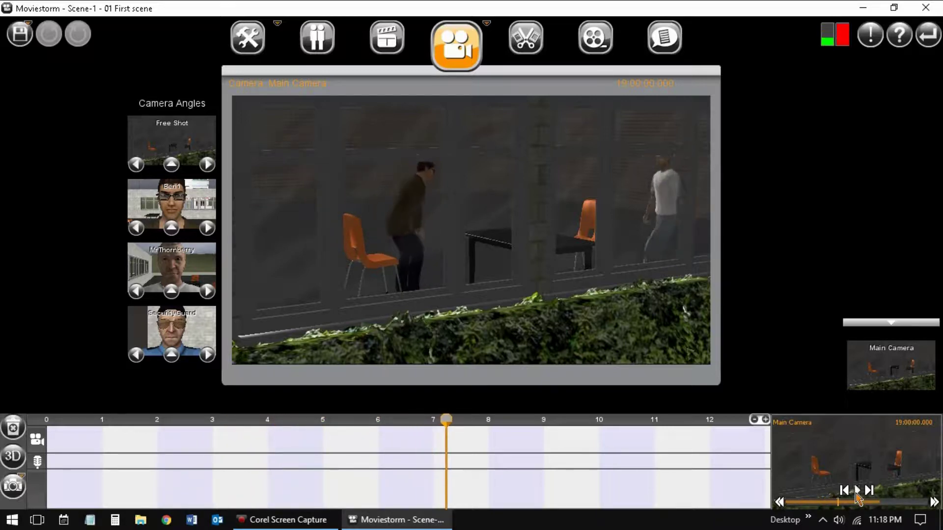
{"action": "left_click", "coordinate": [856, 493]}
{"action": "left_click", "coordinate": [857, 492]}
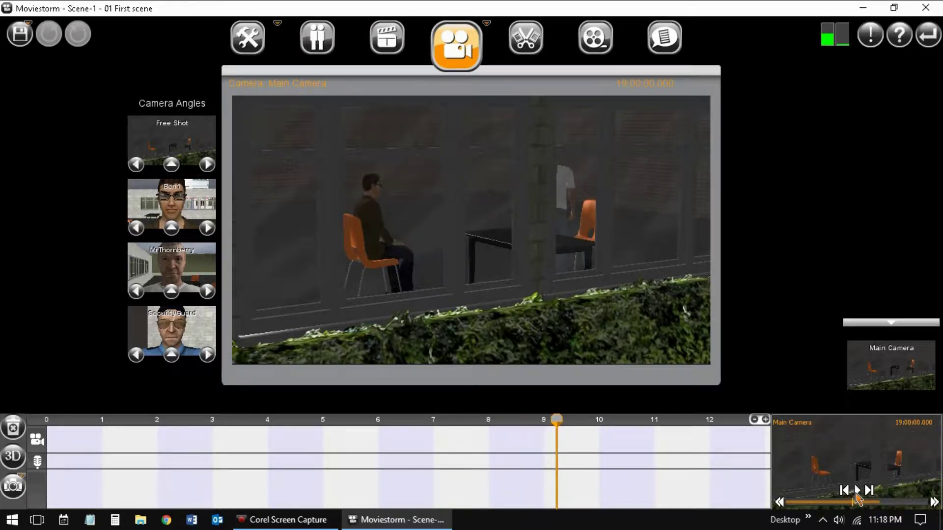
{"action": "left_click", "coordinate": [857, 492]}
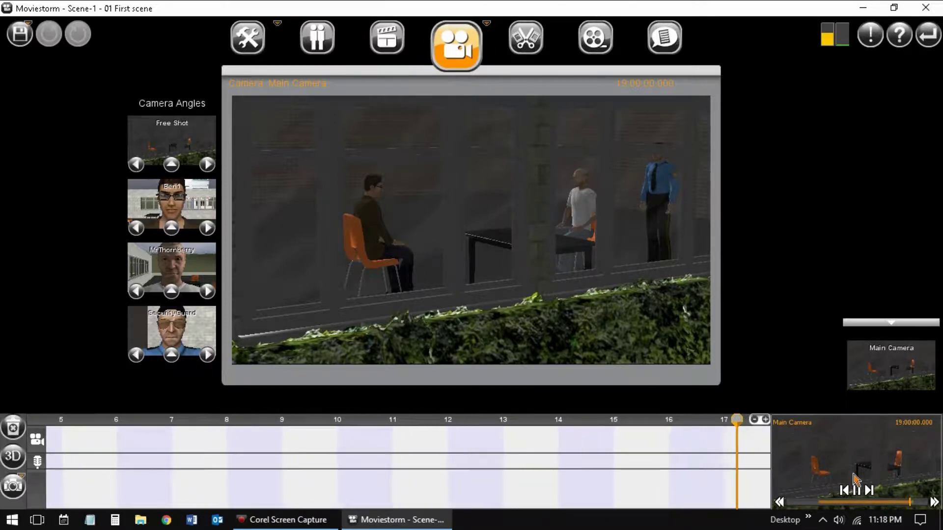
{"action": "left_click", "coordinate": [855, 492]}
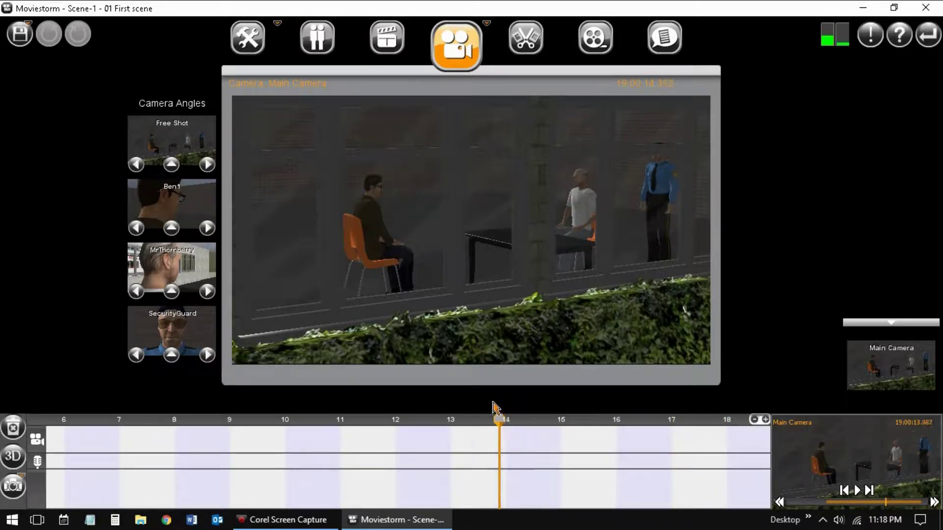
Scrub the camera timeline back to the start, then forward to about 2.7 s.
{"action": "left_click_drag", "start_coordinate": [373, 385], "coordinate": [106, 319]}
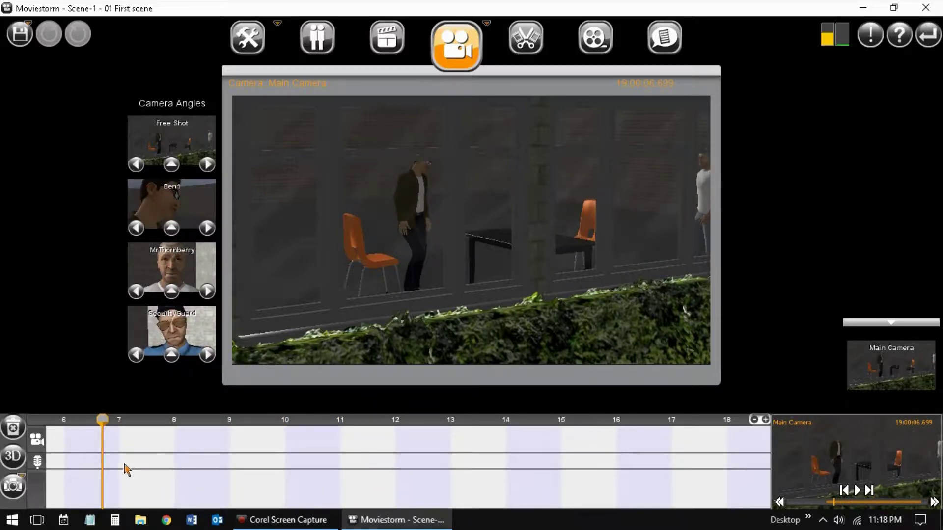
{"action": "left_click_drag", "start_coordinate": [102, 423], "coordinate": [68, 416]}
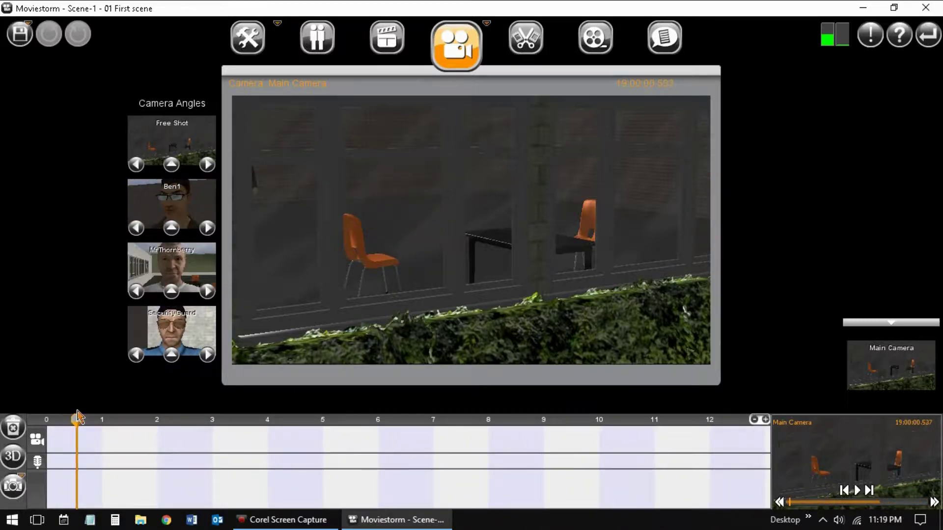
{"action": "left_click_drag", "start_coordinate": [130, 421], "coordinate": [272, 459]}
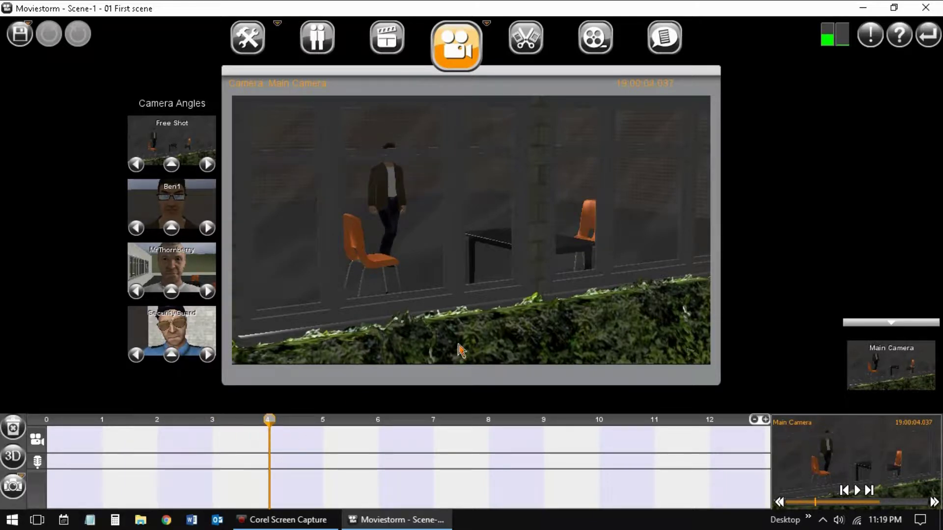
Reframe the Main Camera low and close on the two orange chairs and table, then rewind.
{"action": "left_click", "coordinate": [499, 266]}
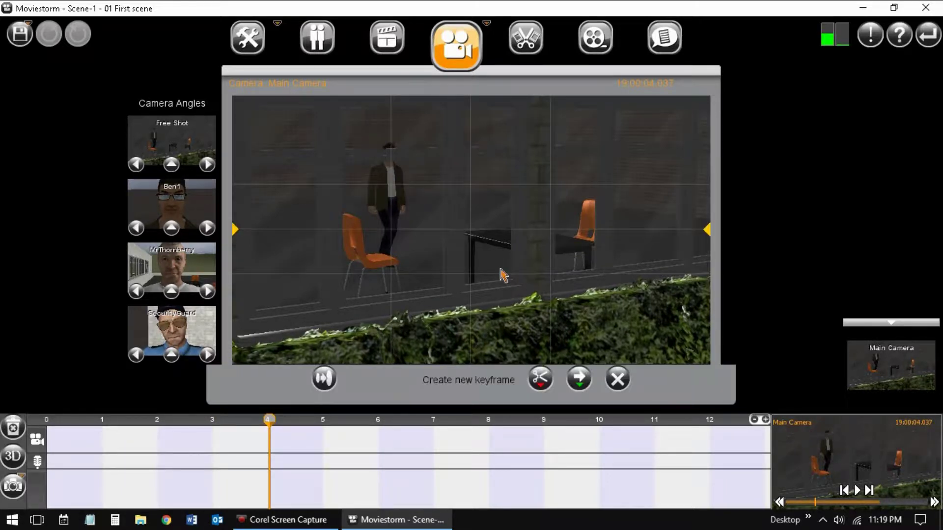
{"action": "left_click_drag", "start_coordinate": [497, 265], "coordinate": [488, 244]}
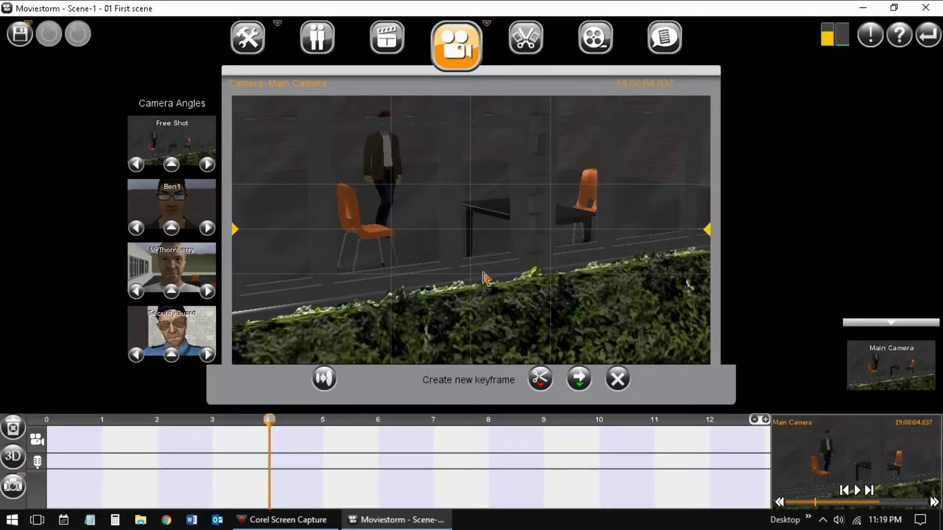
{"action": "left_click_drag", "start_coordinate": [495, 301], "coordinate": [460, 298]}
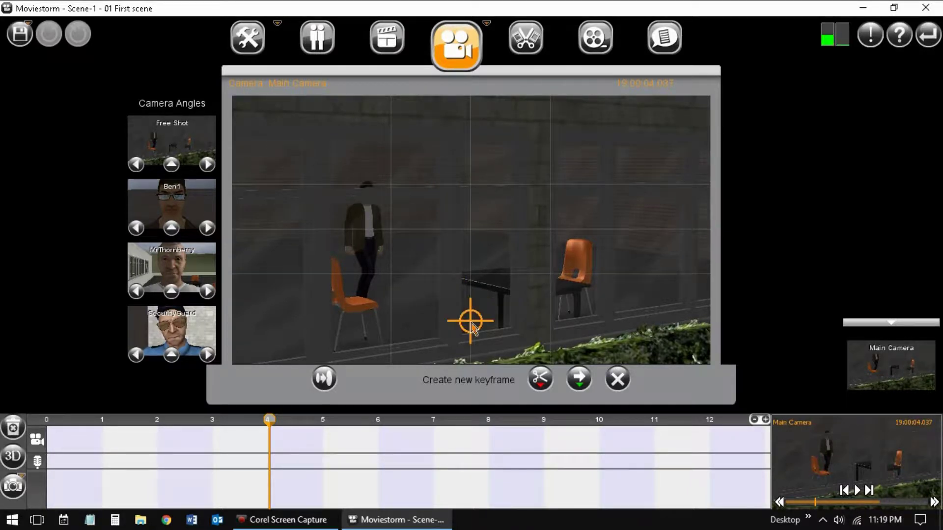
{"action": "left_click_drag", "start_coordinate": [472, 328], "coordinate": [464, 266]}
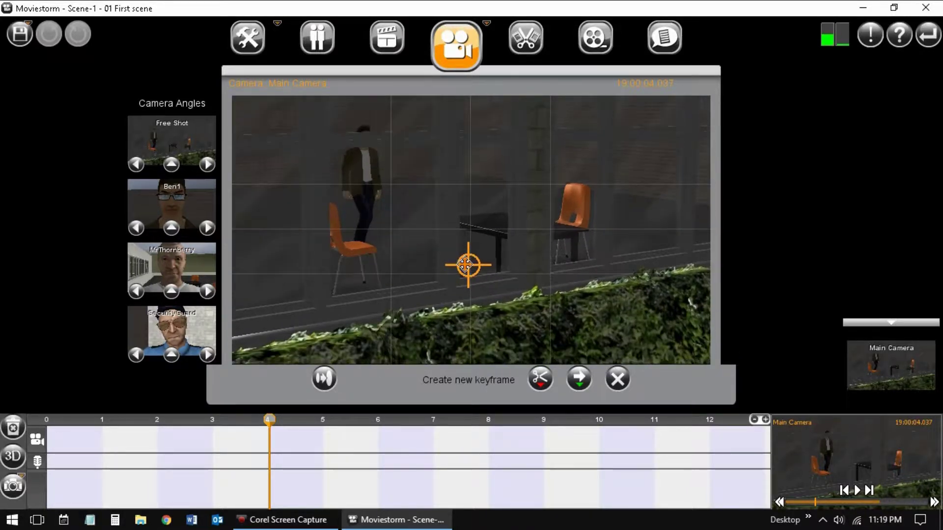
{"action": "right_click_drag", "start_coordinate": [457, 230], "coordinate": [460, 244]}
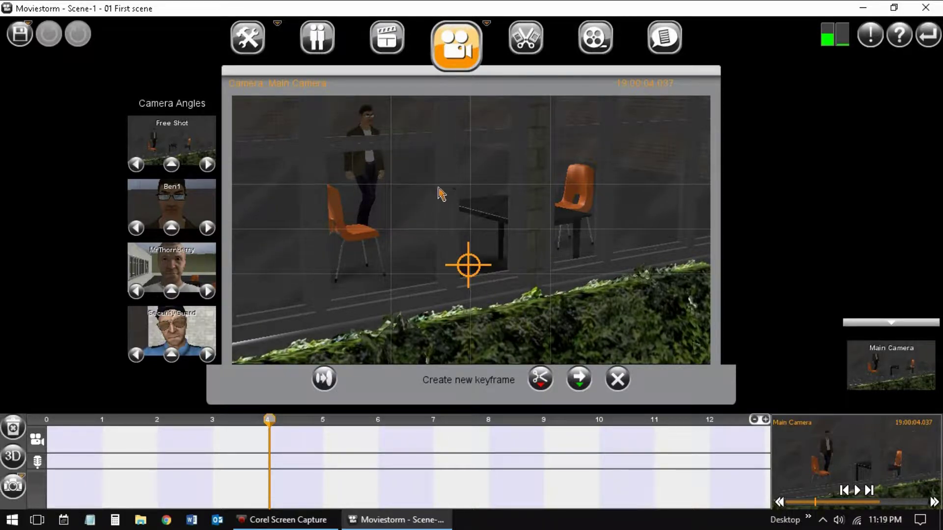
{"action": "left_click_drag", "start_coordinate": [438, 192], "coordinate": [434, 240]}
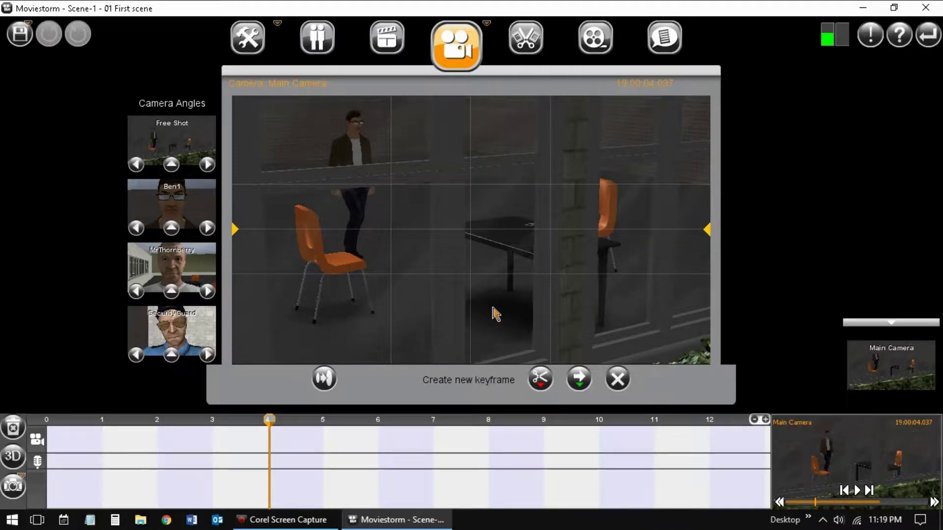
{"action": "left_click_drag", "start_coordinate": [500, 315], "coordinate": [514, 314]}
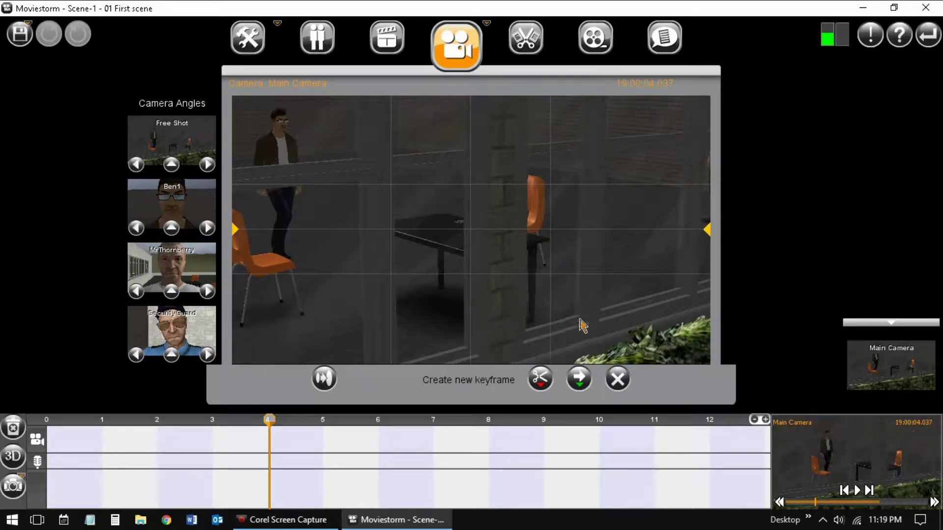
{"action": "left_click_drag", "start_coordinate": [578, 324], "coordinate": [490, 306]}
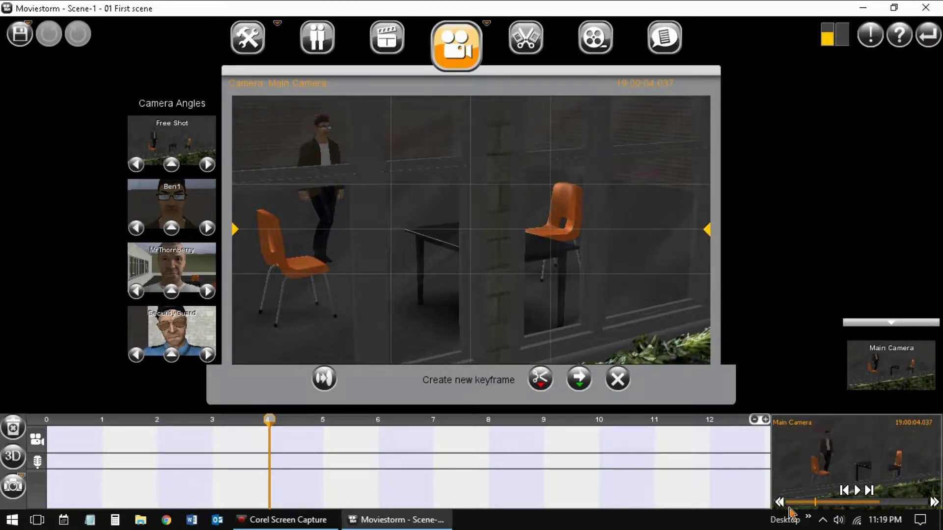
{"action": "left_click", "coordinate": [843, 491]}
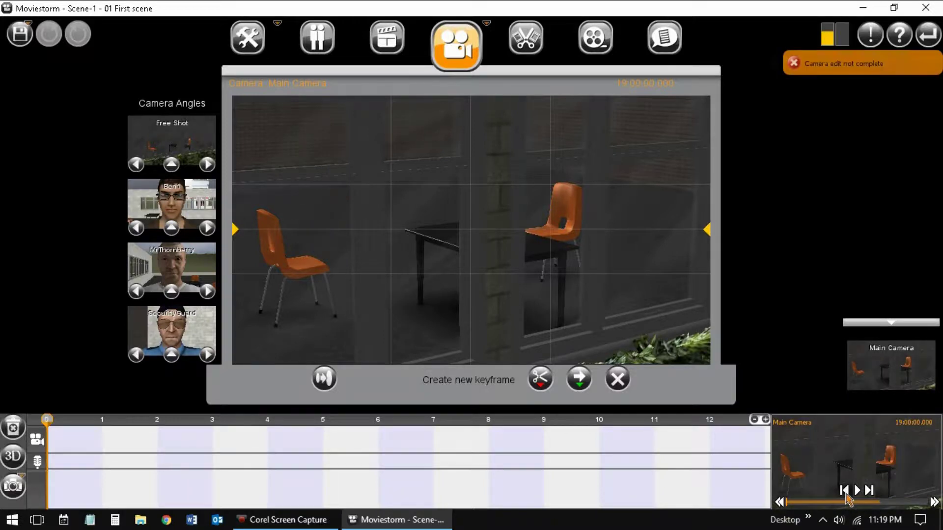
Play the reframed shot to about 15 s, rewind to 0, and switch to Editing mode.
{"action": "left_click", "coordinate": [856, 491]}
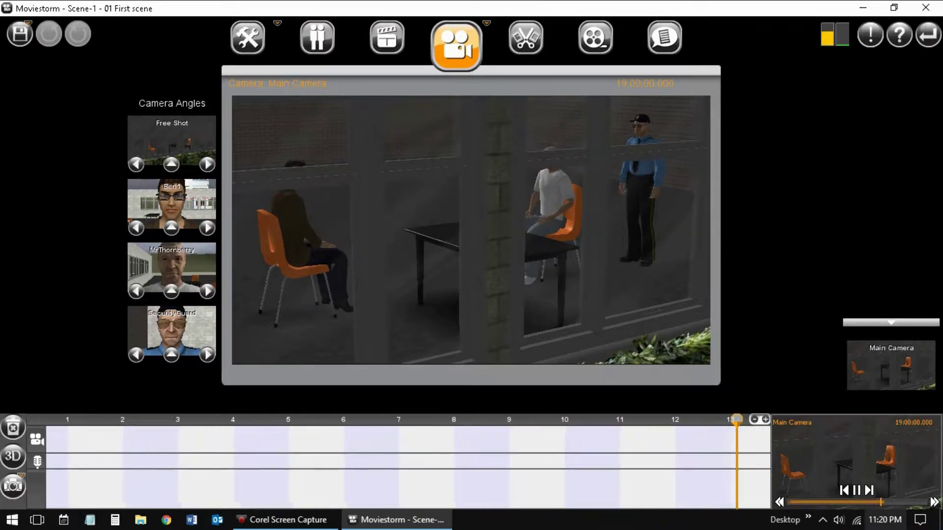
{"action": "left_click", "coordinate": [858, 491]}
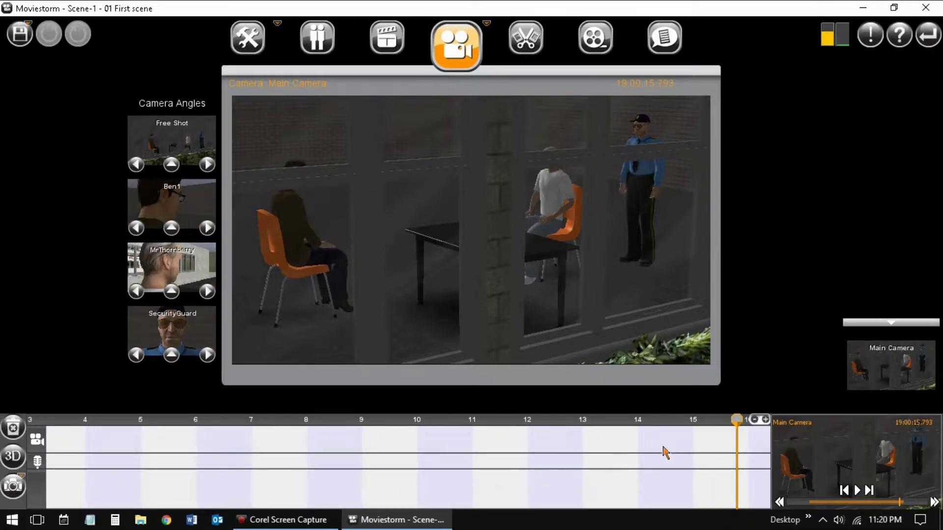
{"action": "left_click_drag", "start_coordinate": [734, 421], "coordinate": [29, 383]}
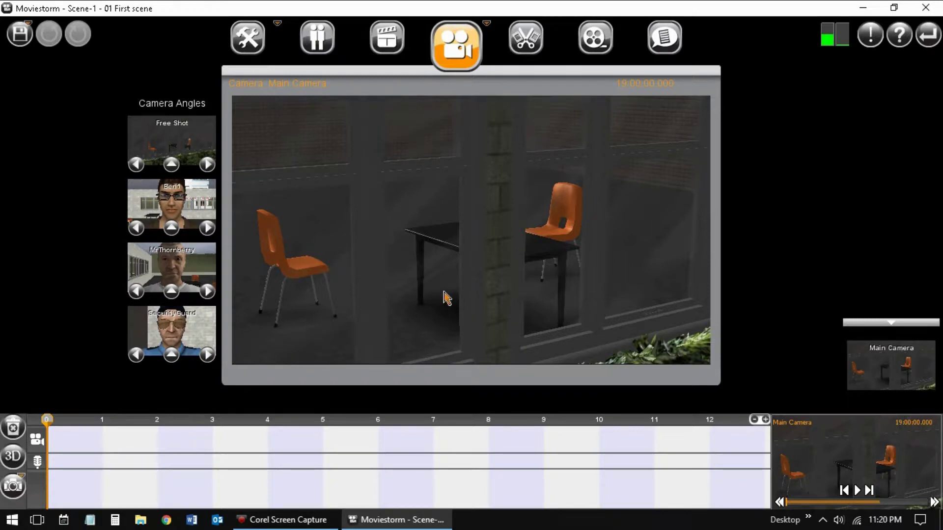
{"action": "left_click", "coordinate": [526, 49]}
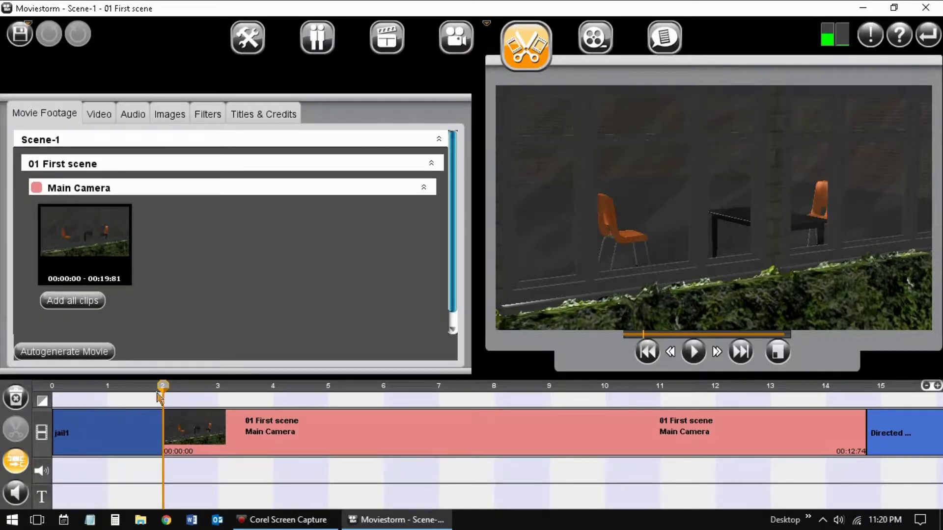
Delete the trailing Directed clip from the movie timeline.
{"action": "left_click", "coordinate": [114, 441]}
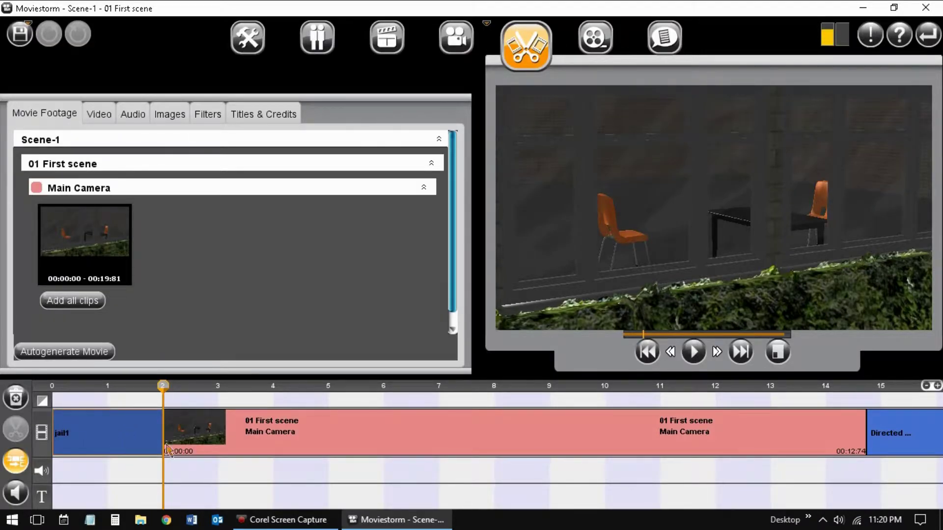
{"action": "left_click", "coordinate": [878, 439]}
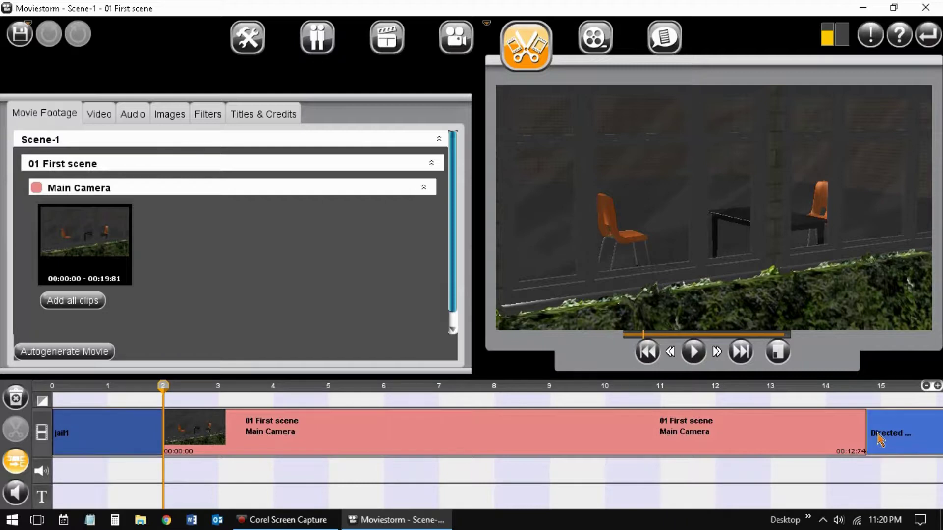
{"action": "right_click", "coordinate": [878, 438]}
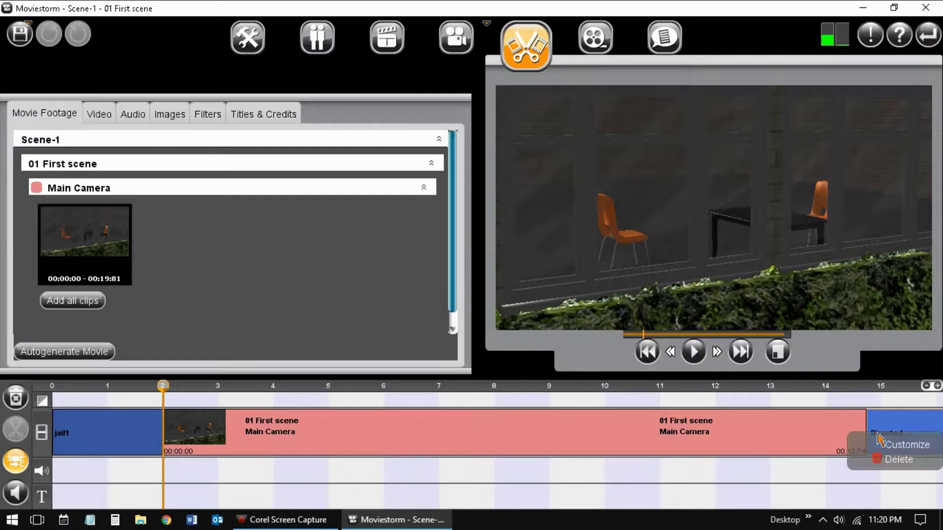
{"action": "left_click", "coordinate": [890, 461]}
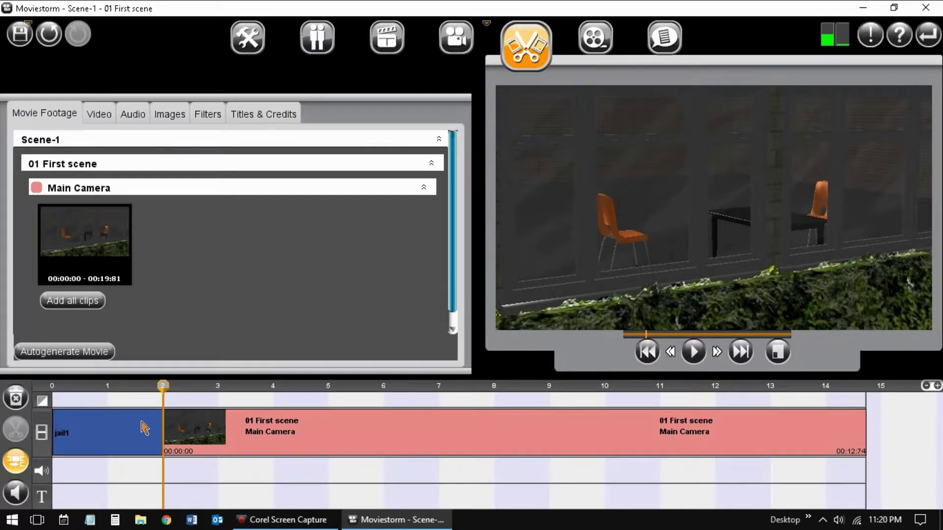
Scrub through the edited movie, then bring up the Produce render settings.
{"action": "mouse_move", "coordinate": [164, 388]}
{"action": "left_mouse_down"}
{"action": "mouse_move", "coordinate": [81, 389]}
{"action": "mouse_move", "coordinate": [144, 388]}
{"action": "mouse_move", "coordinate": [189, 418]}
{"action": "mouse_move", "coordinate": [391, 450]}
{"action": "mouse_move", "coordinate": [516, 486]}
{"action": "mouse_move", "coordinate": [427, 485]}
{"action": "left_mouse_up"}
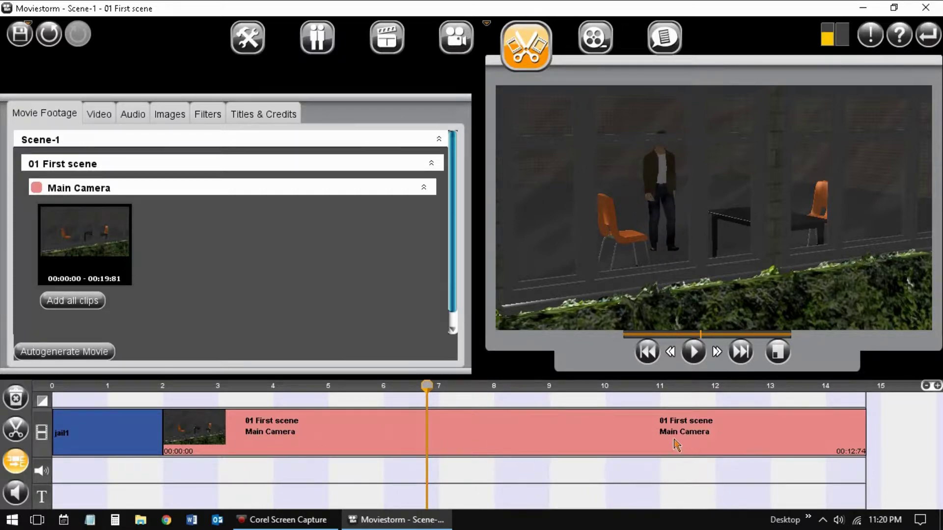
{"action": "left_click_drag", "start_coordinate": [427, 393], "coordinate": [811, 469]}
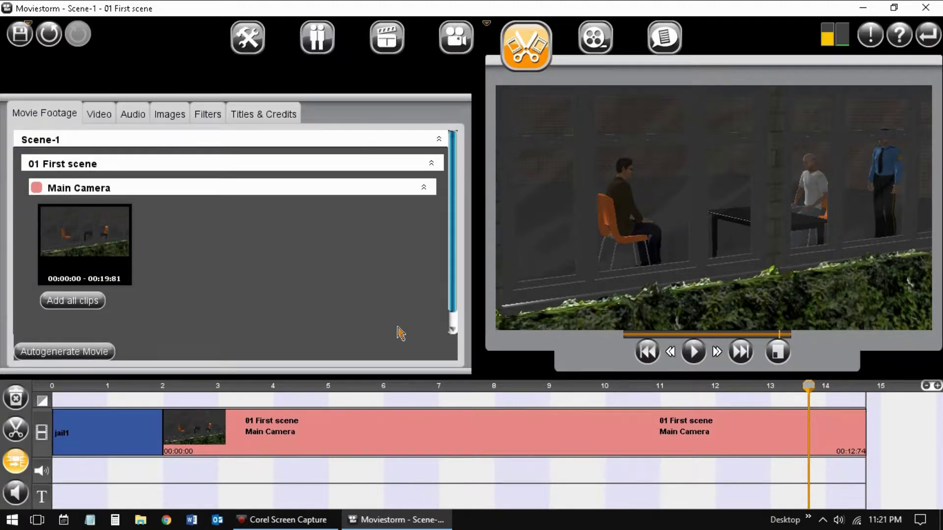
{"action": "left_click", "coordinate": [595, 37]}
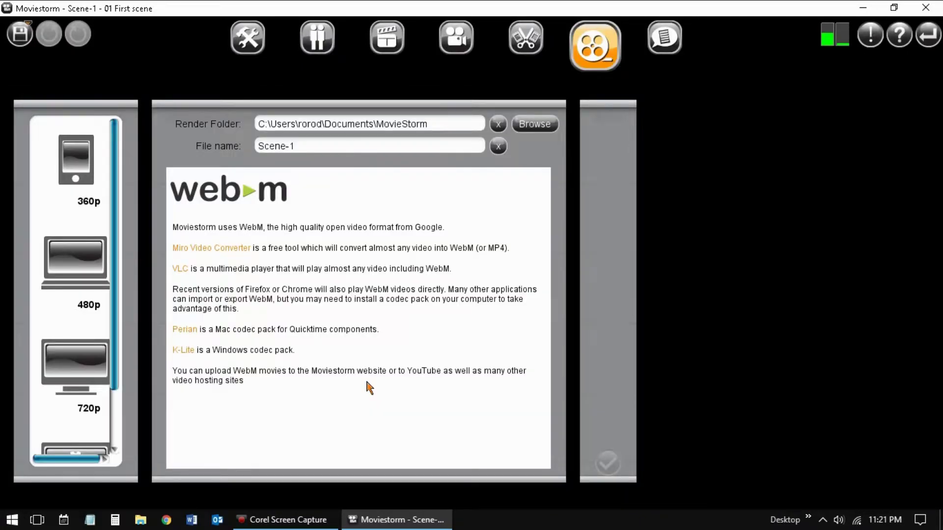
Select 480p render resolution and bring up the Script movie overview.
{"action": "left_click", "coordinate": [67, 276]}
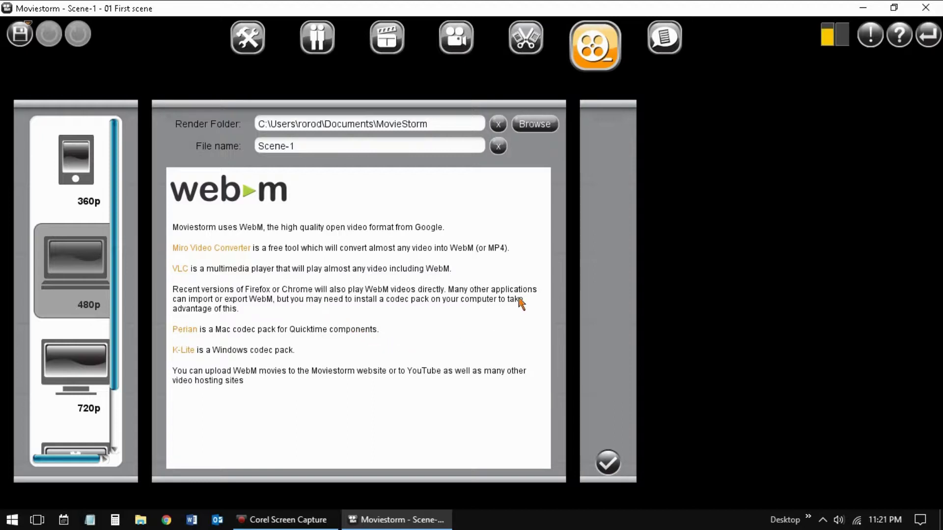
{"action": "left_click", "coordinate": [664, 39]}
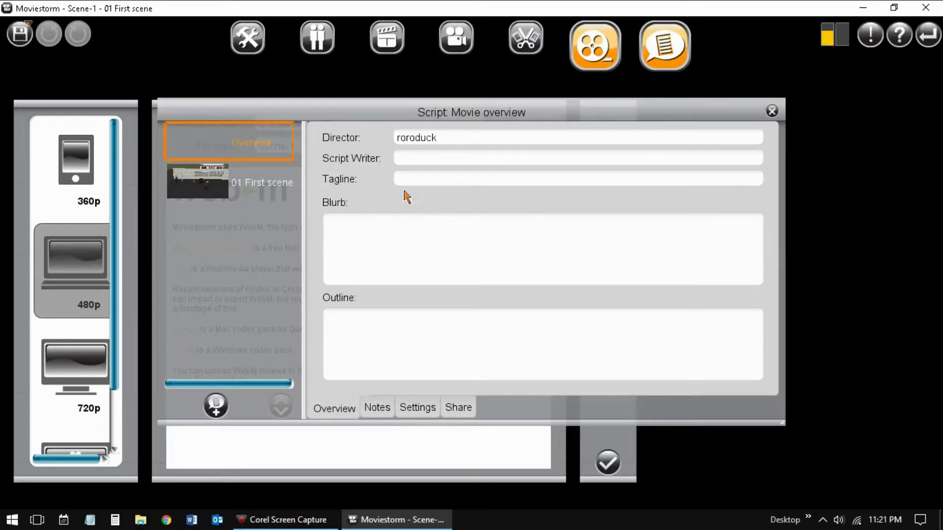
Set the Director credit to 'You' and close the movie overview.
{"action": "left_click", "coordinate": [447, 138]}
{"action": "left_click", "coordinate": [773, 111]}
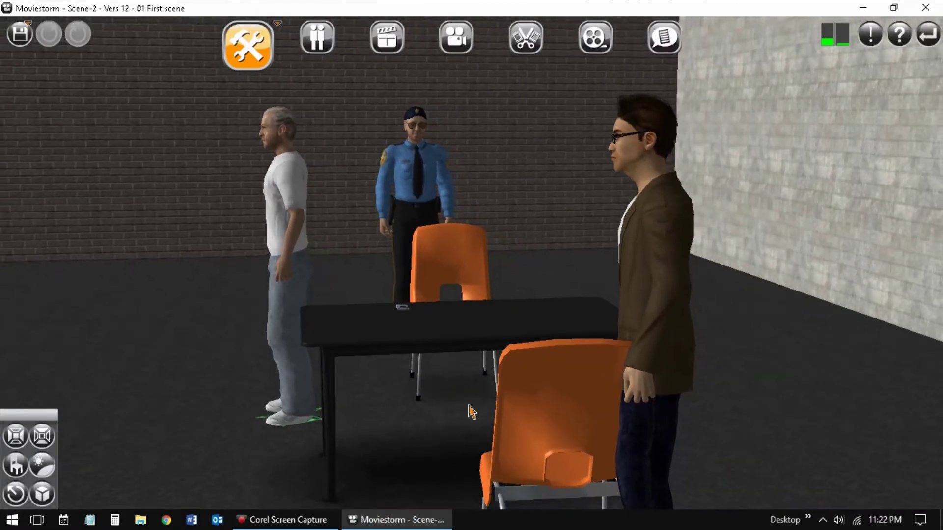
Orbit around the second set's table and chairs, then bring up the Story timeline.
{"action": "scroll", "coordinate": [469, 411], "scroll_direction": "up", "scroll_amount": 3}
{"action": "right_click_drag", "start_coordinate": [464, 415], "coordinate": [487, 418]}
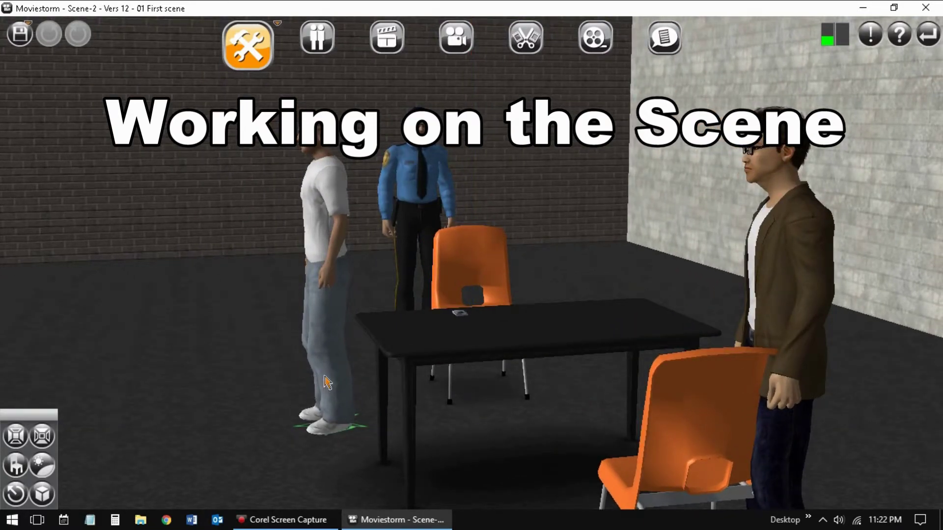
{"action": "mouse_move", "coordinate": [506, 419]}
{"action": "right_mouse_down"}
{"action": "mouse_move", "coordinate": [519, 438]}
{"action": "mouse_move", "coordinate": [501, 418]}
{"action": "right_mouse_up"}
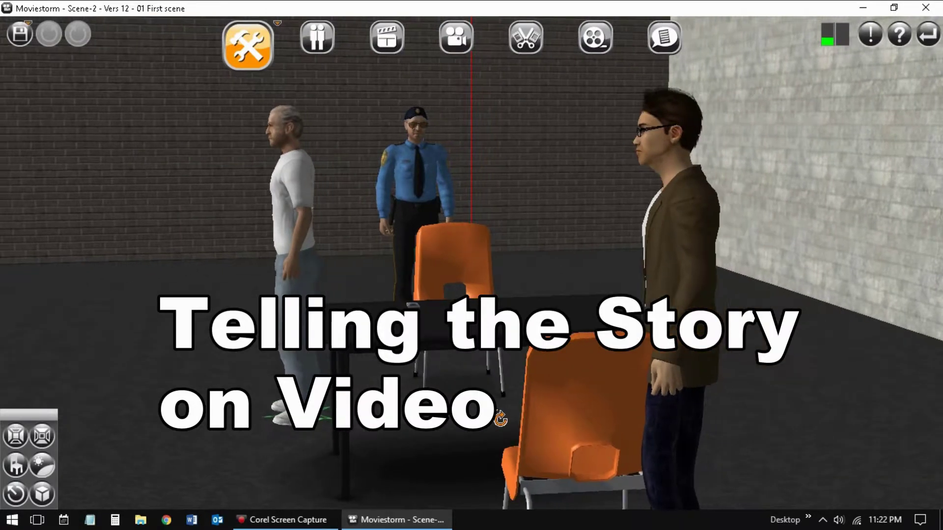
{"action": "left_click", "coordinate": [384, 50]}
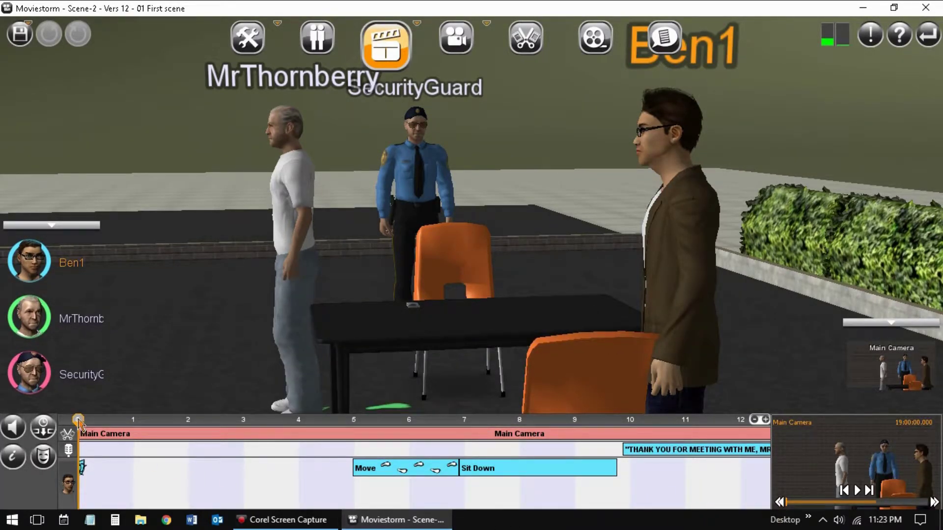
Play from the start through Ben1's thank-you line, pausing near 15.8 s, then enter Camera mode.
{"action": "left_click_drag", "start_coordinate": [78, 422], "coordinate": [682, 529]}
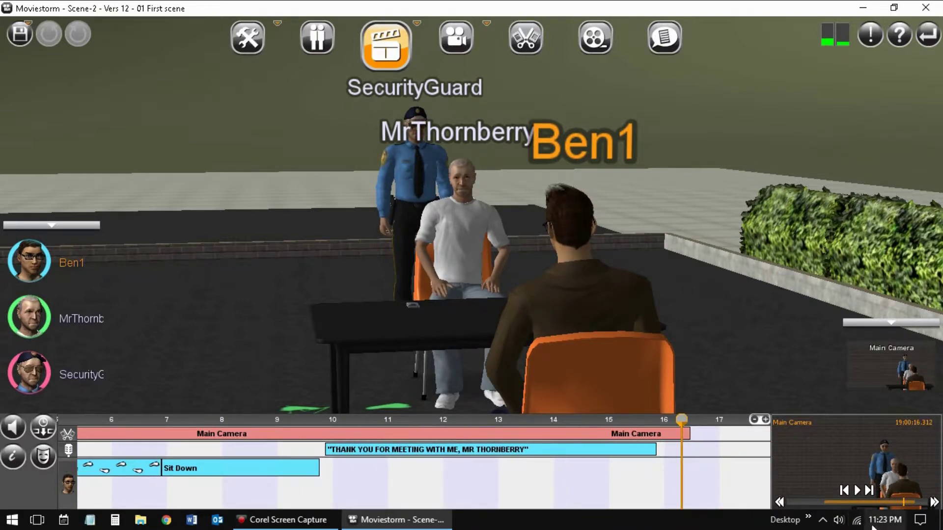
{"action": "left_click", "coordinate": [844, 491]}
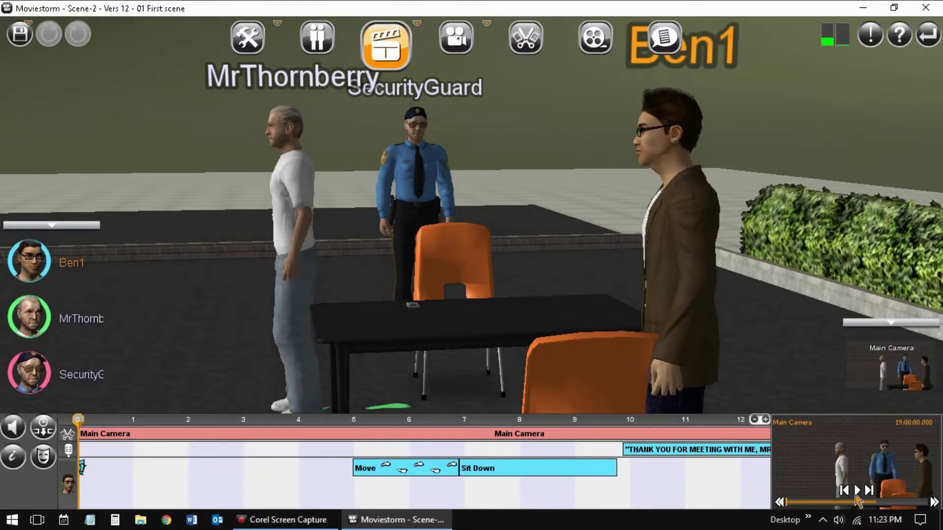
{"action": "left_click", "coordinate": [856, 491]}
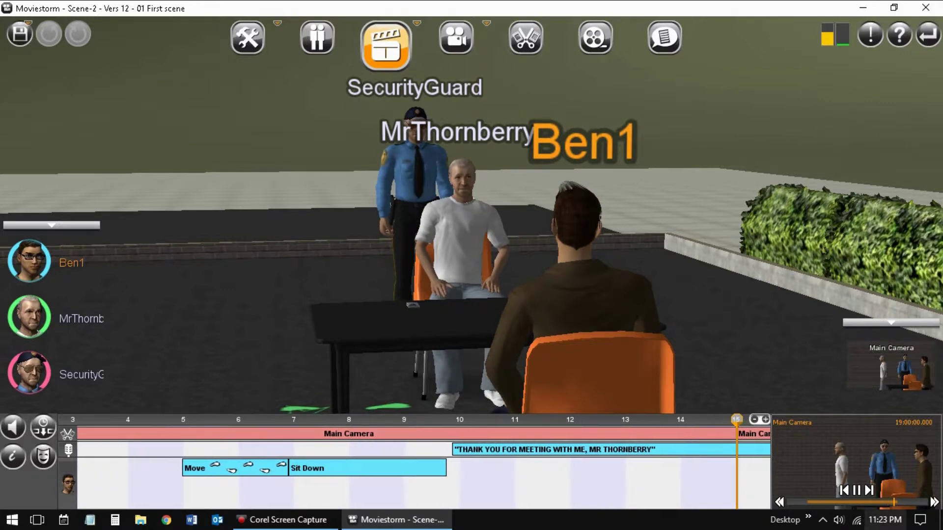
{"action": "left_click", "coordinate": [857, 490]}
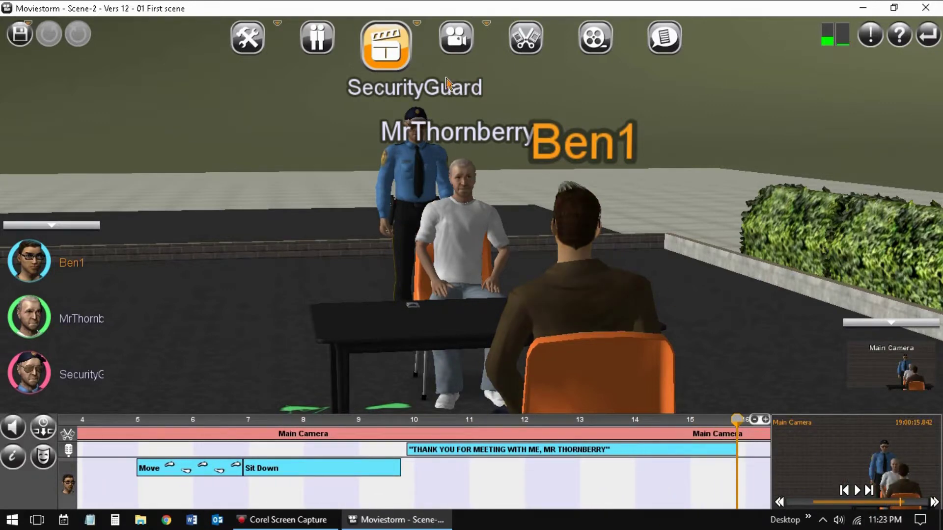
{"action": "left_click", "coordinate": [457, 39]}
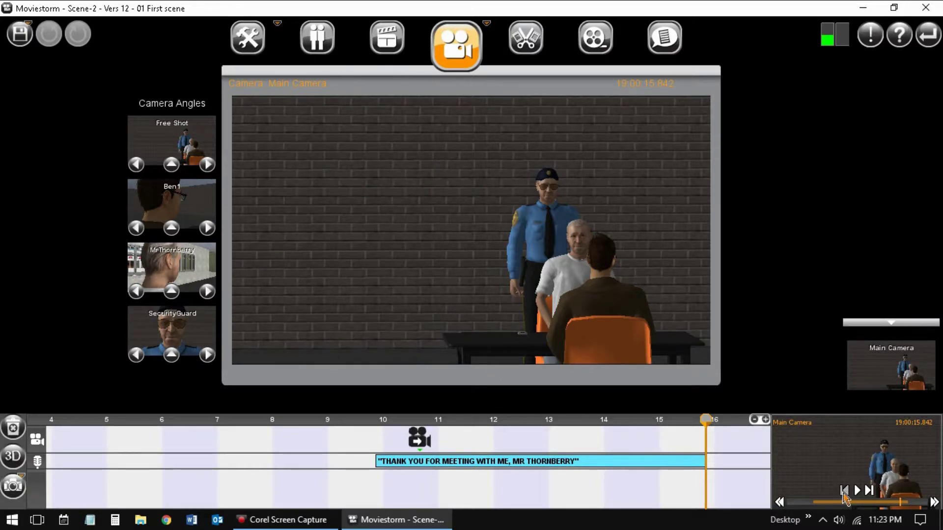
Rewind and play back Ben1's filmed thank-you line, then return to the set's directing view.
{"action": "left_click", "coordinate": [844, 492]}
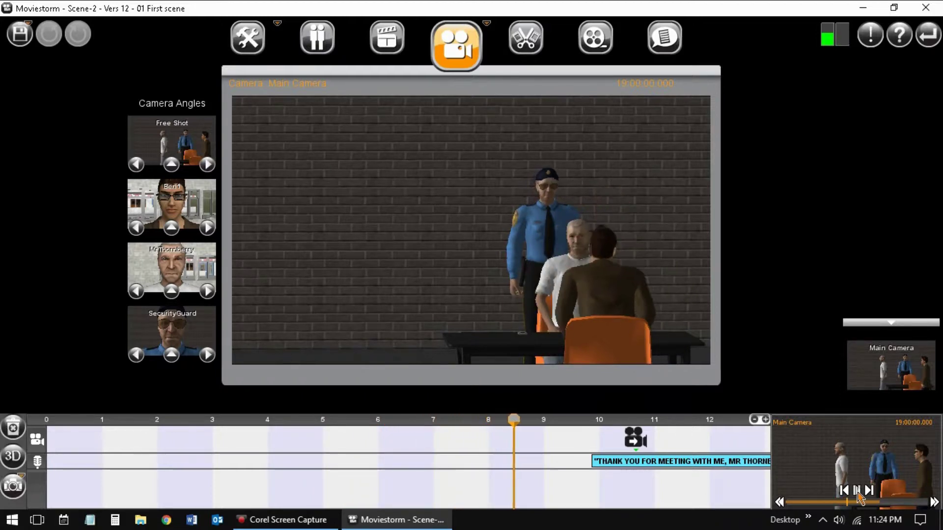
{"action": "left_click", "coordinate": [857, 490]}
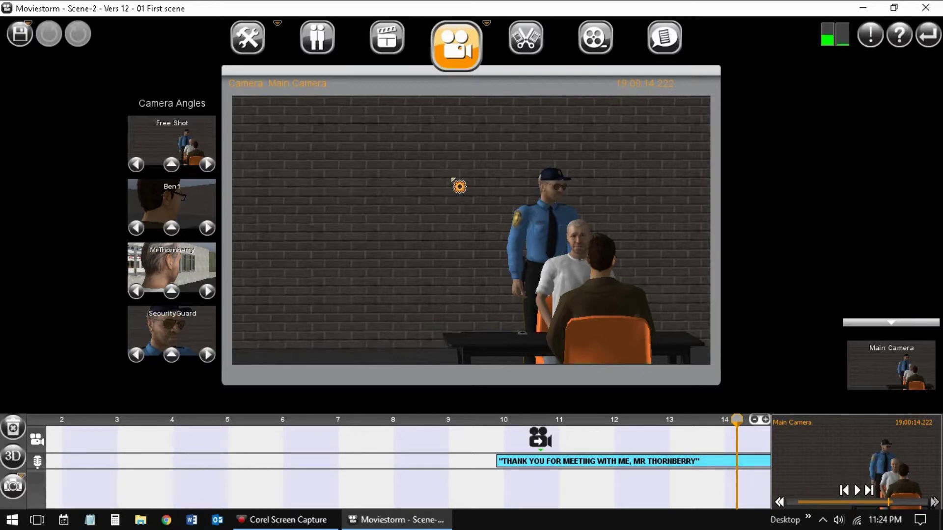
{"action": "left_click", "coordinate": [387, 52]}
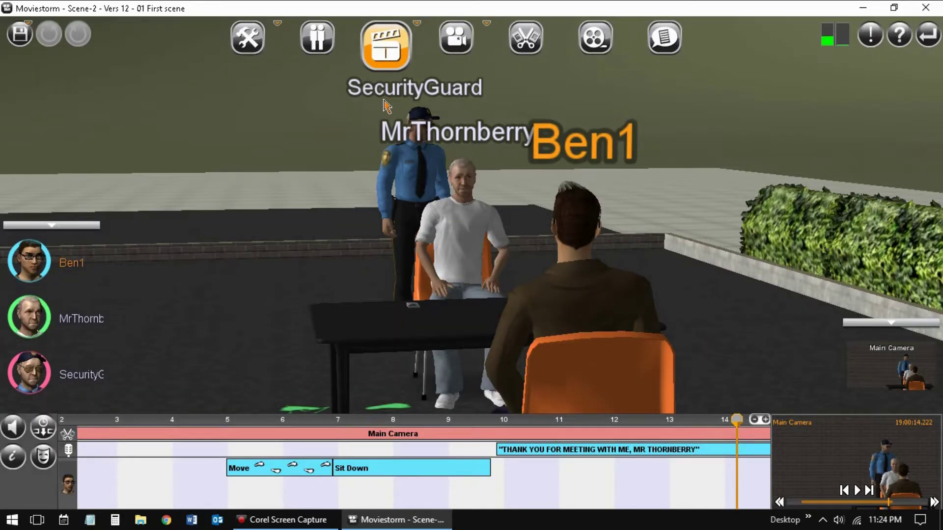
Give MrThornberry a Stand up action.
{"action": "left_click", "coordinate": [466, 269]}
{"action": "left_click", "coordinate": [464, 266]}
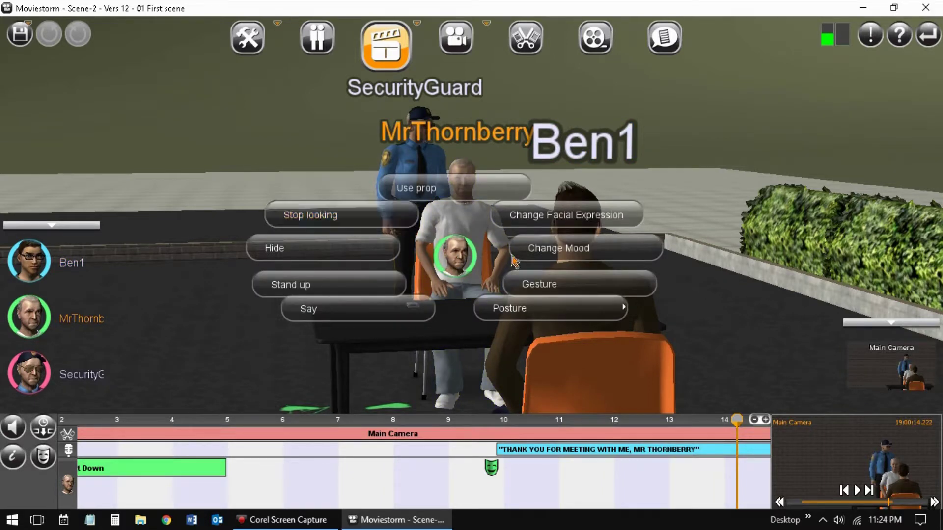
{"action": "mouse_move", "coordinate": [534, 316]}
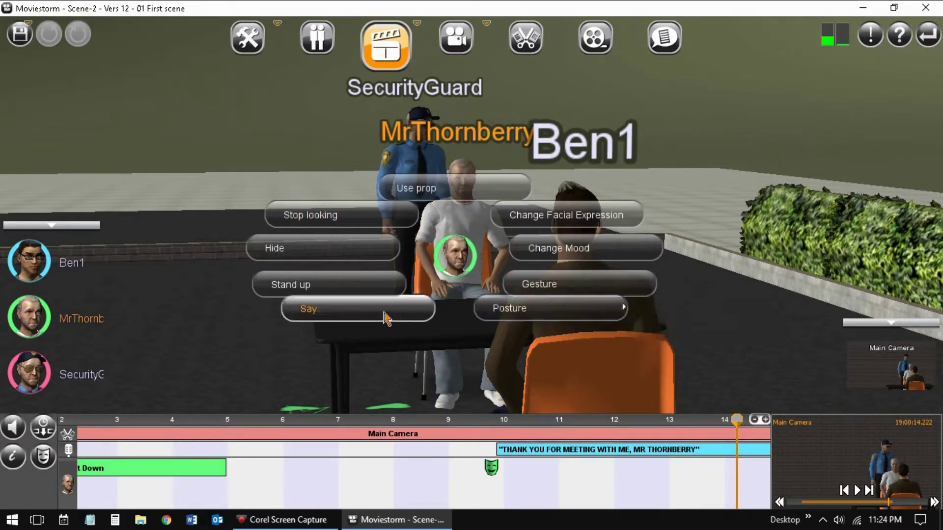
{"action": "left_click", "coordinate": [315, 292]}
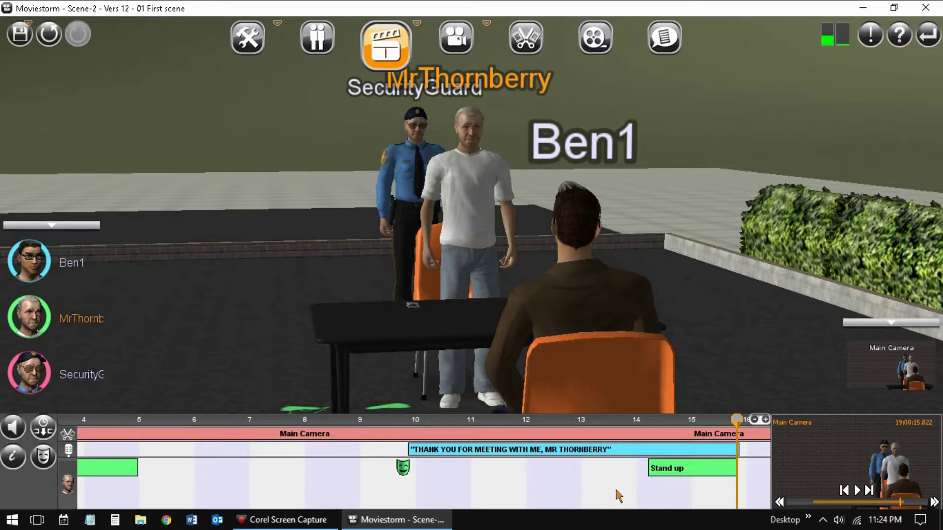
Delete the Stand up clip and open MrThornberry's facial expression Customizer.
{"action": "right_click", "coordinate": [671, 471]}
{"action": "left_click", "coordinate": [703, 479]}
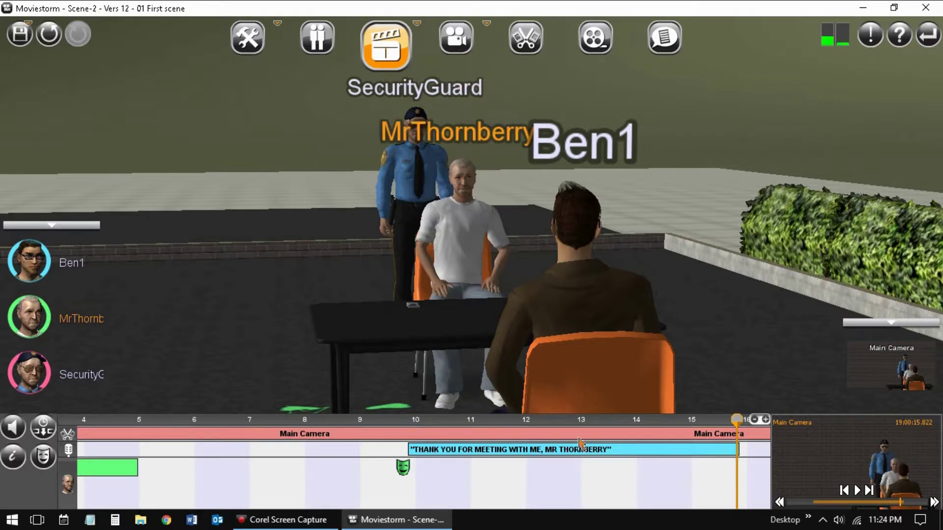
{"action": "left_click", "coordinate": [461, 256]}
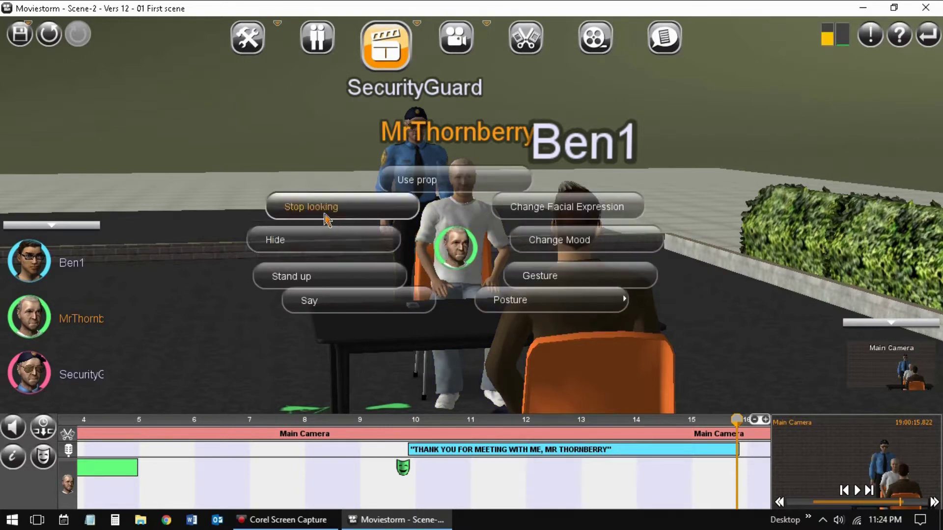
{"action": "left_click", "coordinate": [519, 208]}
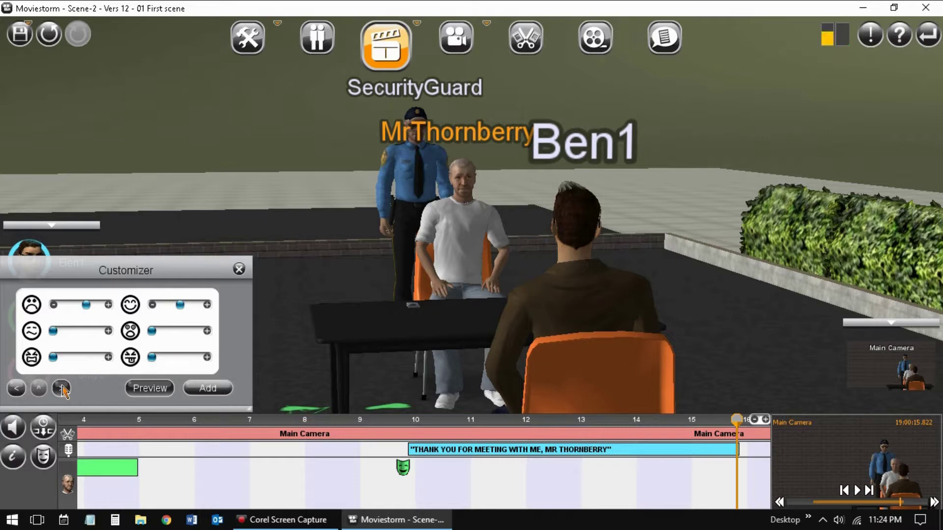
Jump to the existing expression at 10 seconds and close the expression Customizer.
{"action": "left_click", "coordinate": [19, 389]}
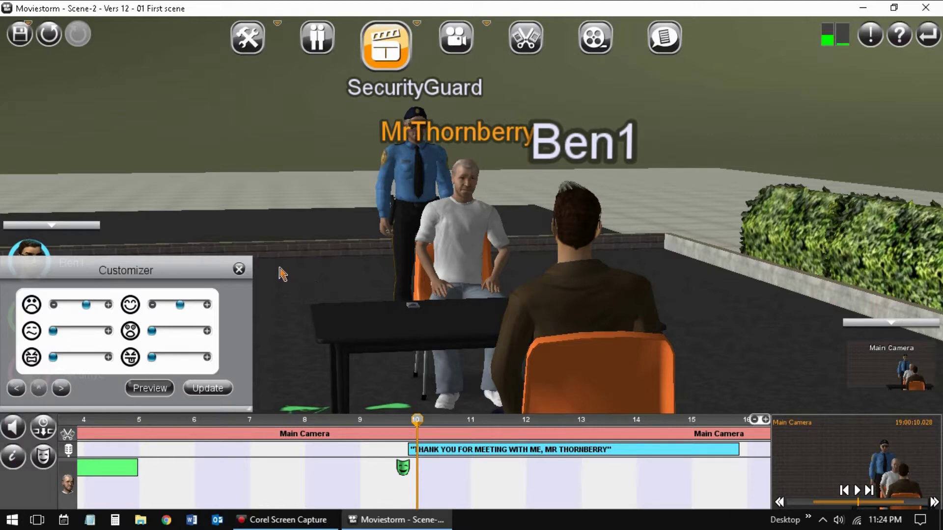
{"action": "left_click", "coordinate": [239, 271]}
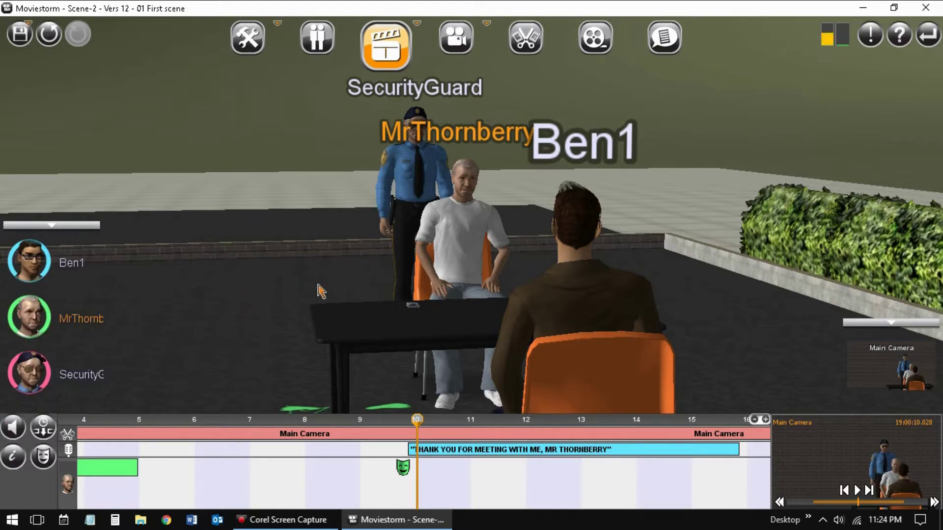
{"action": "scroll", "coordinate": [354, 285], "scroll_direction": "up", "scroll_amount": 5}
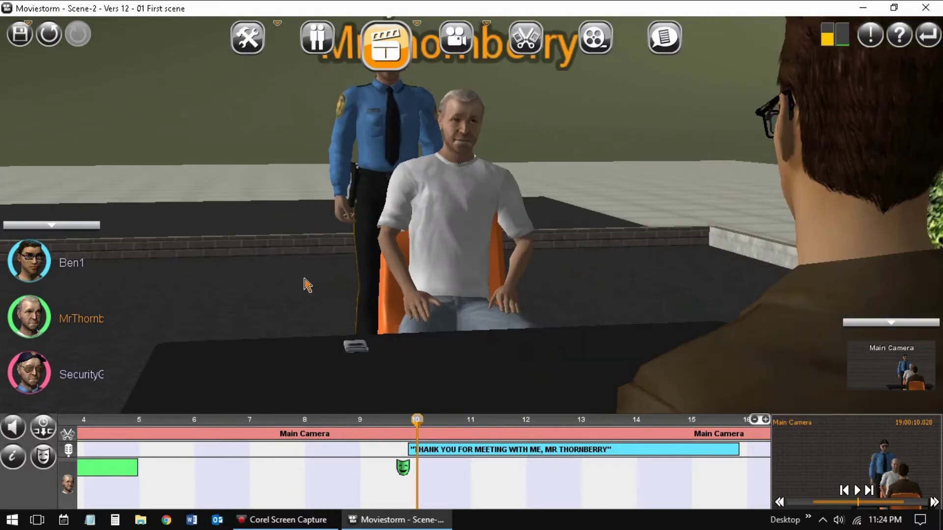
{"action": "scroll", "coordinate": [295, 280], "scroll_direction": "down", "scroll_amount": 3}
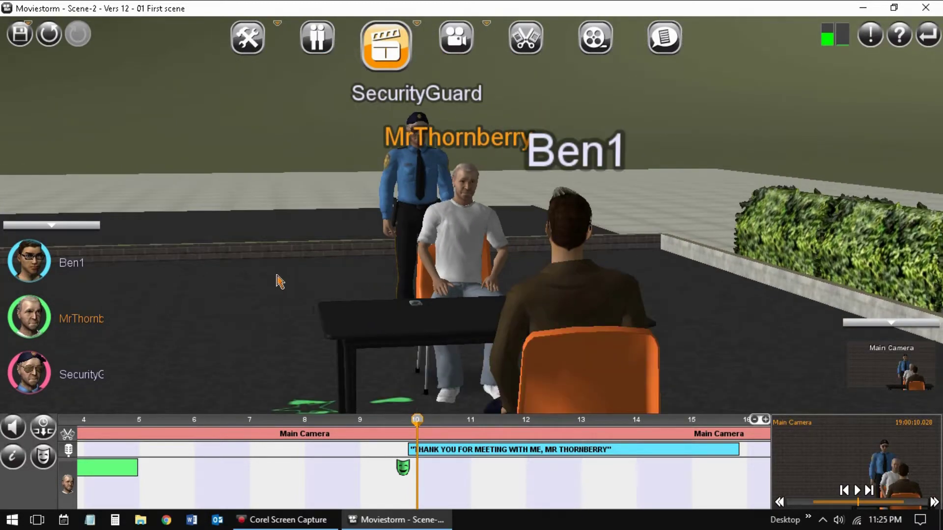
Orbit around the table and start a new Say line for MrThornberry.
{"action": "mouse_move", "coordinate": [240, 296]}
{"action": "right_mouse_down"}
{"action": "mouse_move", "coordinate": [249, 288]}
{"action": "mouse_move", "coordinate": [223, 305]}
{"action": "mouse_move", "coordinate": [194, 305]}
{"action": "mouse_move", "coordinate": [238, 308]}
{"action": "mouse_move", "coordinate": [250, 297]}
{"action": "right_mouse_up"}
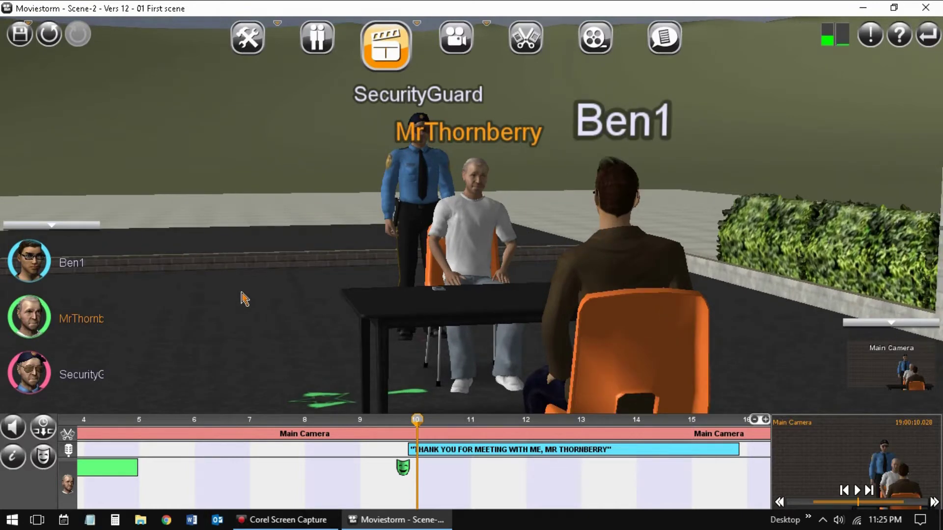
{"action": "scroll", "coordinate": [244, 298], "scroll_direction": "up", "scroll_amount": 2}
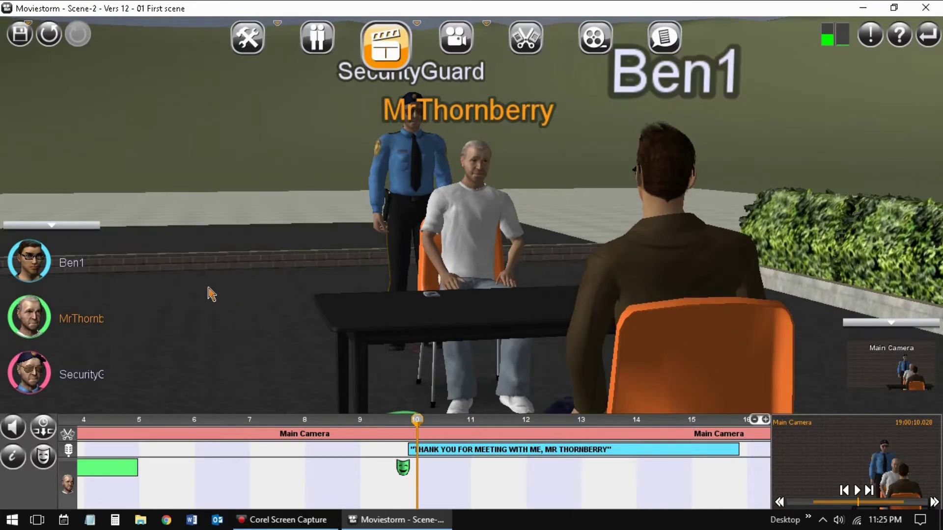
{"action": "left_click", "coordinate": [485, 230]}
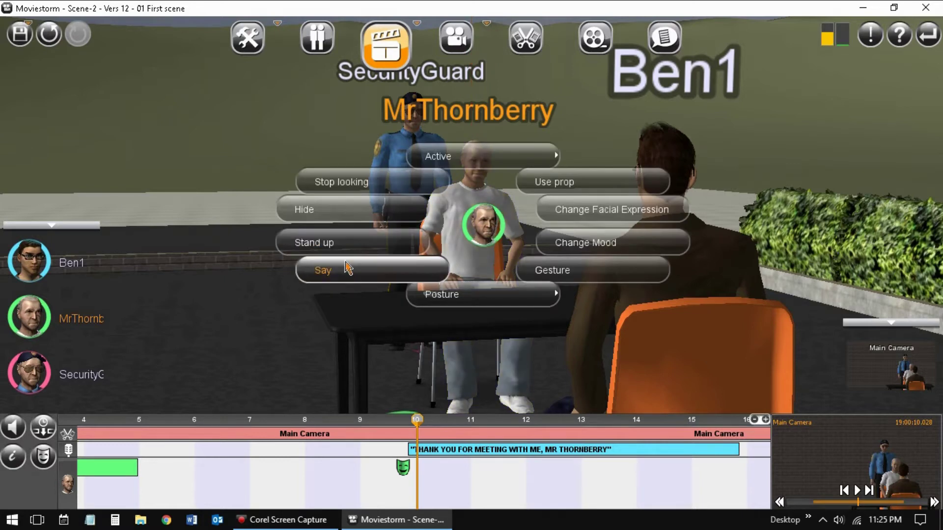
{"action": "left_click", "coordinate": [345, 270]}
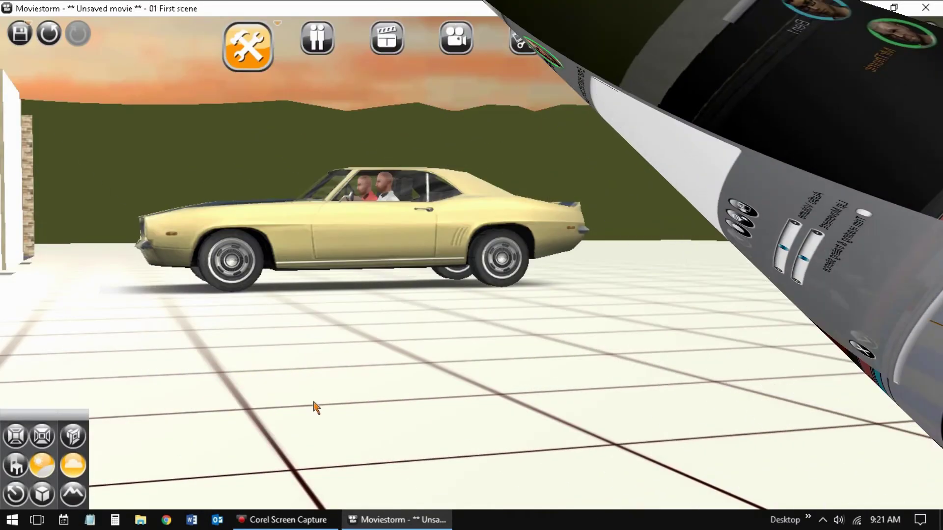
Orbit and pan in close to the yellow muscle car, then open the props catalogue.
{"action": "right_click_drag", "start_coordinate": [330, 352], "coordinate": [116, 436]}
{"action": "scroll", "coordinate": [565, 422], "scroll_direction": "down", "scroll_amount": 3}
{"action": "scroll", "coordinate": [565, 419], "scroll_direction": "down", "scroll_amount": 3}
{"action": "left_click_drag", "start_coordinate": [679, 317], "coordinate": [301, 499]}
{"action": "scroll", "coordinate": [447, 423], "scroll_direction": "up", "scroll_amount": 2}
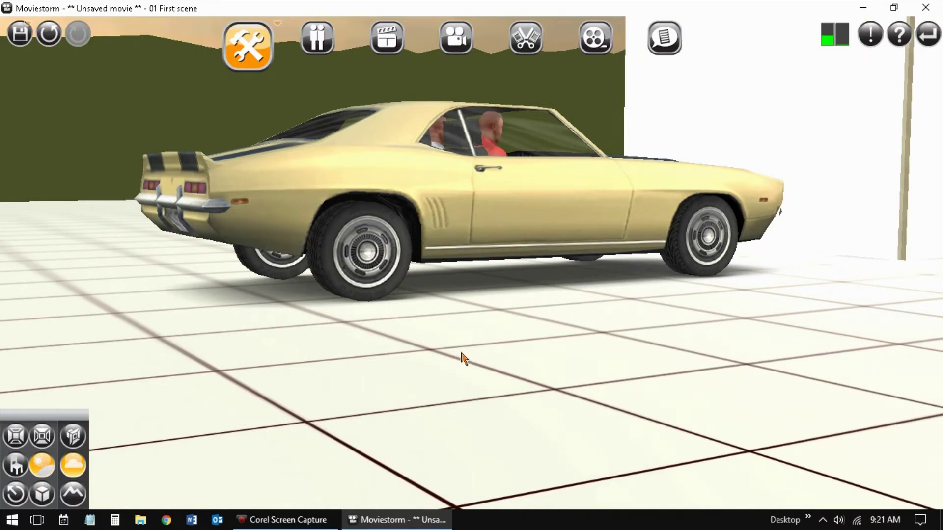
{"action": "left_click_drag", "start_coordinate": [461, 358], "coordinate": [399, 285]}
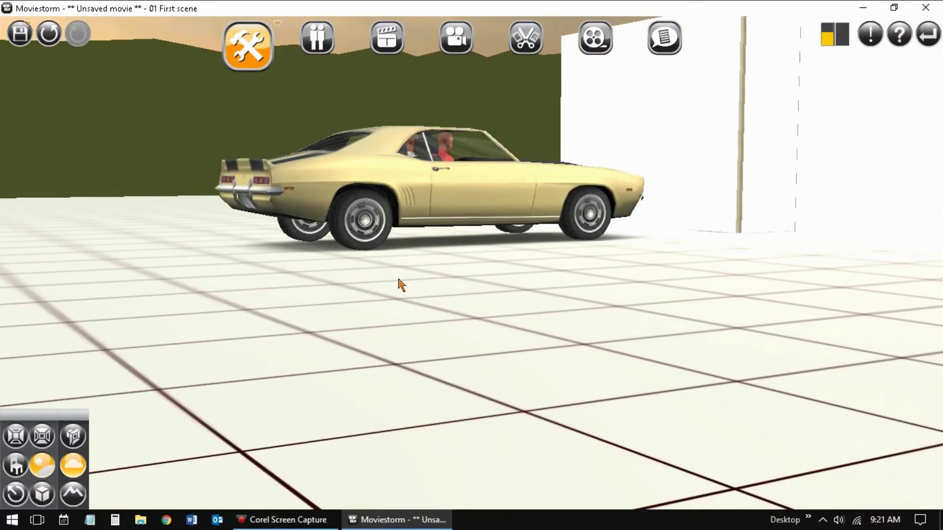
{"action": "left_click", "coordinate": [18, 469]}
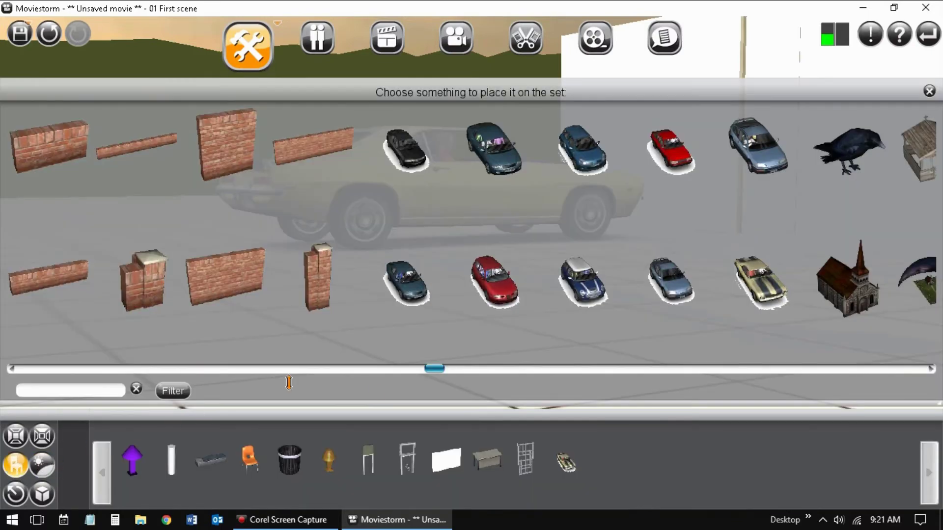
Place the blue Mini beside the yellow car and orbit to view both cars.
{"action": "left_click", "coordinate": [576, 281]}
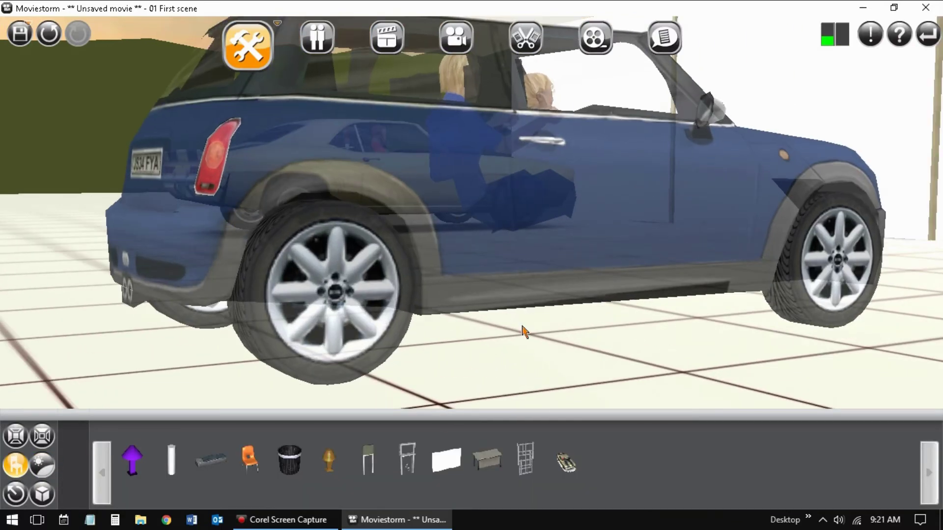
{"action": "left_click", "coordinate": [524, 332]}
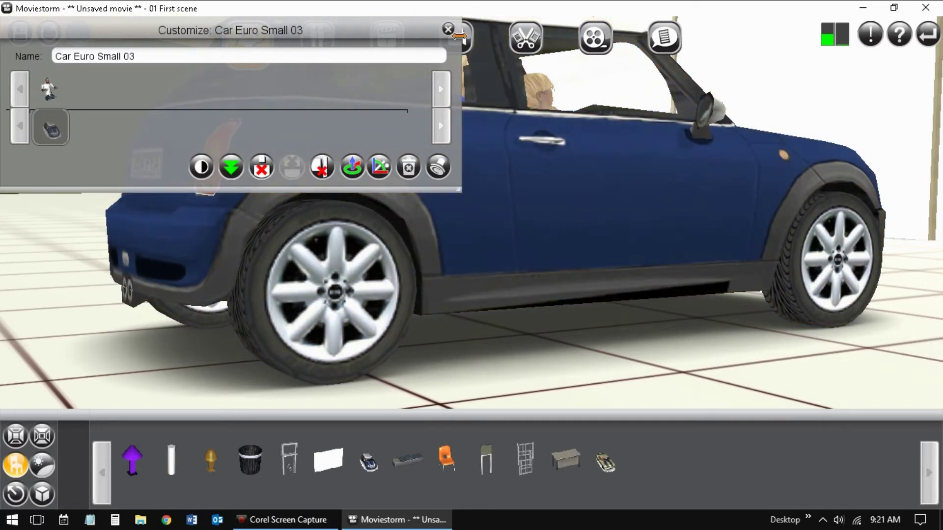
{"action": "left_click", "coordinate": [448, 29]}
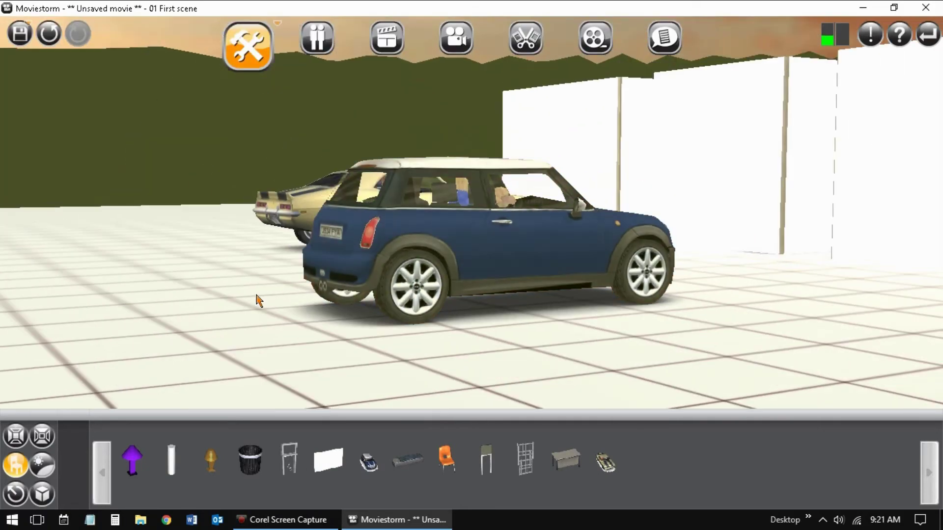
{"action": "right_click_drag", "start_coordinate": [259, 300], "coordinate": [486, 300]}
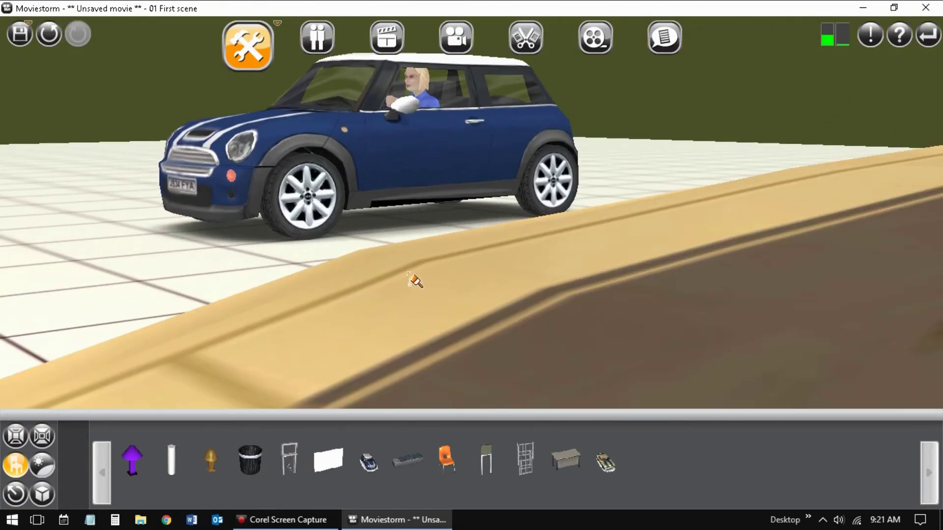
{"action": "right_click_drag", "start_coordinate": [341, 266], "coordinate": [333, 264]}
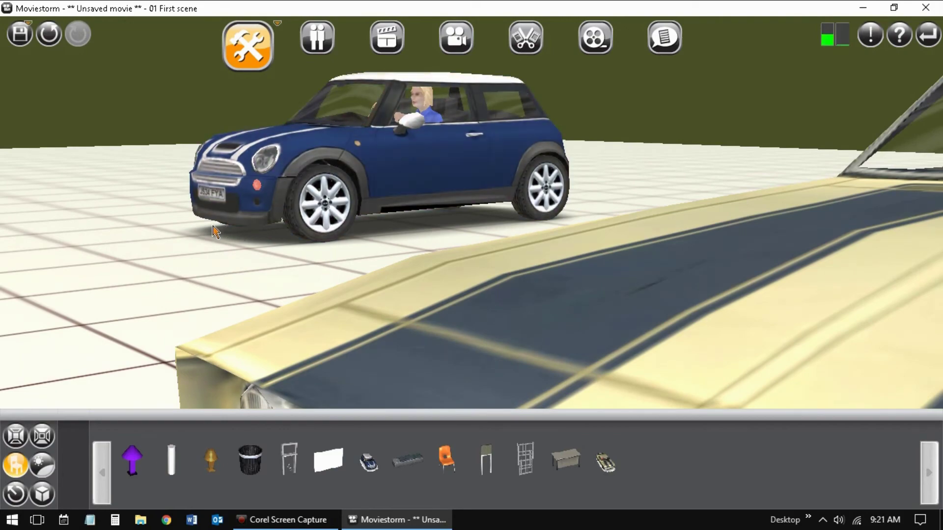
{"action": "scroll", "coordinate": [214, 231], "scroll_direction": "down", "scroll_amount": 3}
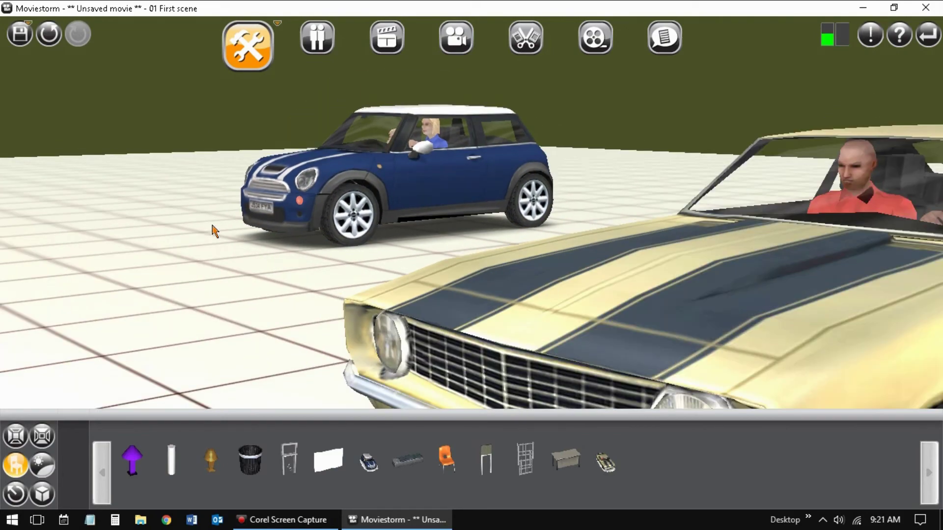
{"action": "scroll", "coordinate": [213, 228], "scroll_direction": "down", "scroll_amount": 2}
{"action": "scroll", "coordinate": [214, 228], "scroll_direction": "up", "scroll_amount": 5}
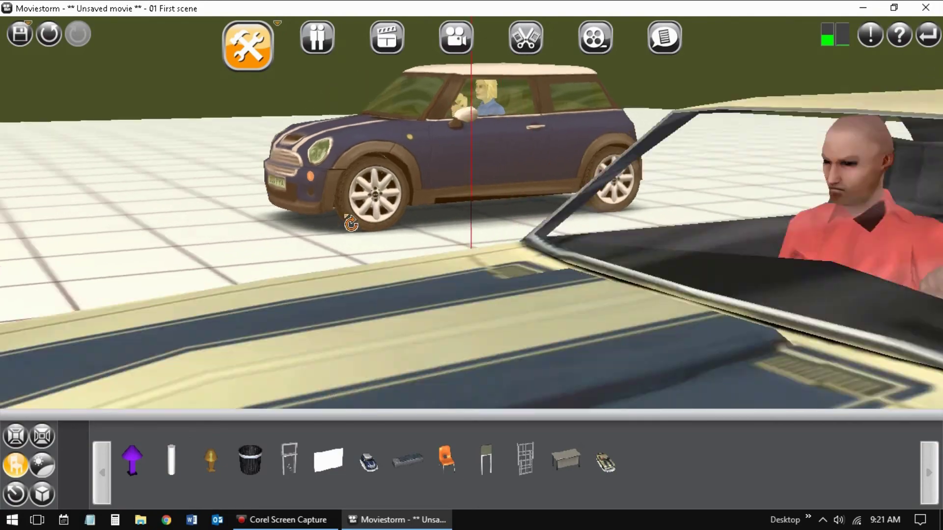
{"action": "mouse_move", "coordinate": [351, 224]}
{"action": "right_mouse_down"}
{"action": "mouse_move", "coordinate": [276, 217]}
{"action": "mouse_move", "coordinate": [524, 280]}
{"action": "mouse_move", "coordinate": [573, 310]}
{"action": "mouse_move", "coordinate": [385, 309]}
{"action": "mouse_move", "coordinate": [340, 296]}
{"action": "mouse_move", "coordinate": [248, 326]}
{"action": "mouse_move", "coordinate": [295, 319]}
{"action": "right_mouse_up"}
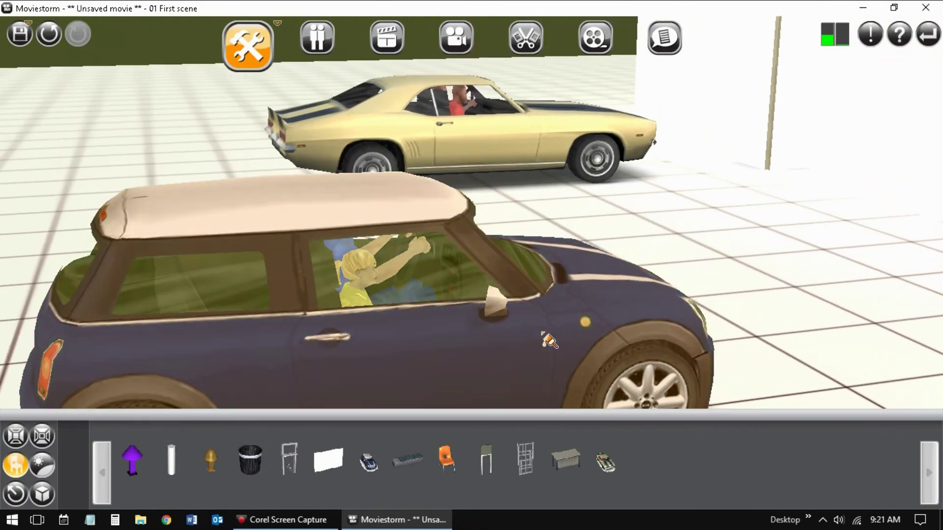